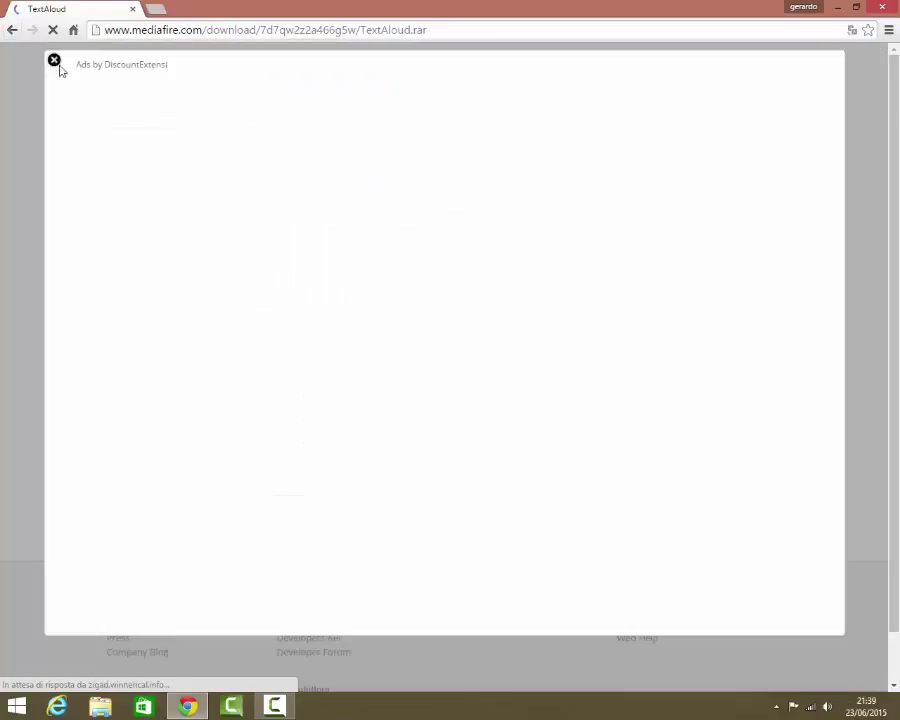
- Start downloading TextAloud.rar from the MediaFire page and cancel the download
{"action": "left_click", "coordinate": [54, 61]}
{"action": "left_click", "coordinate": [568, 175]}
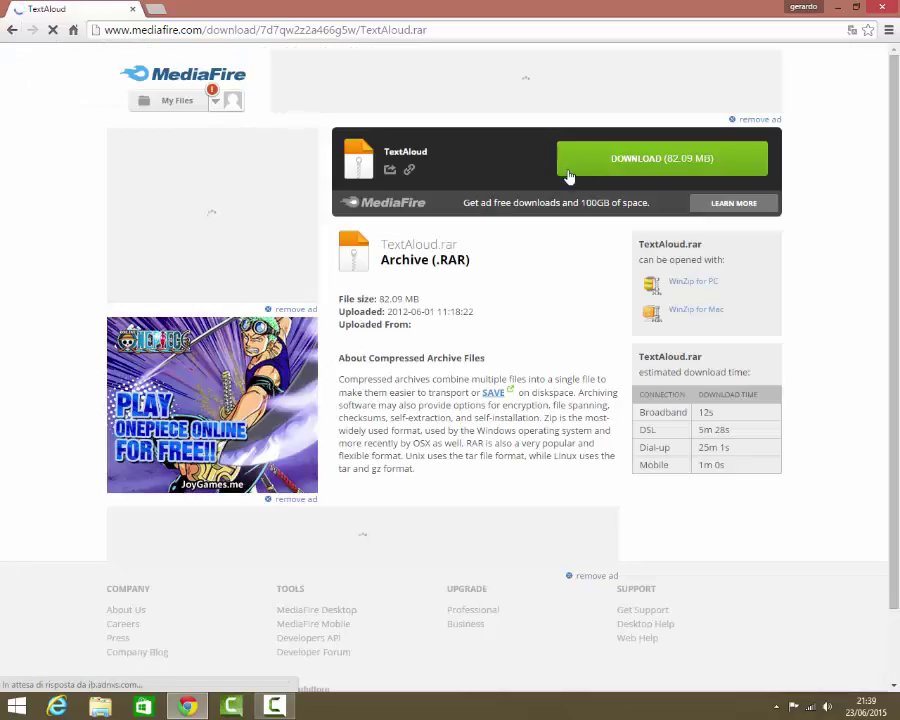
{"action": "left_click", "coordinate": [620, 172]}
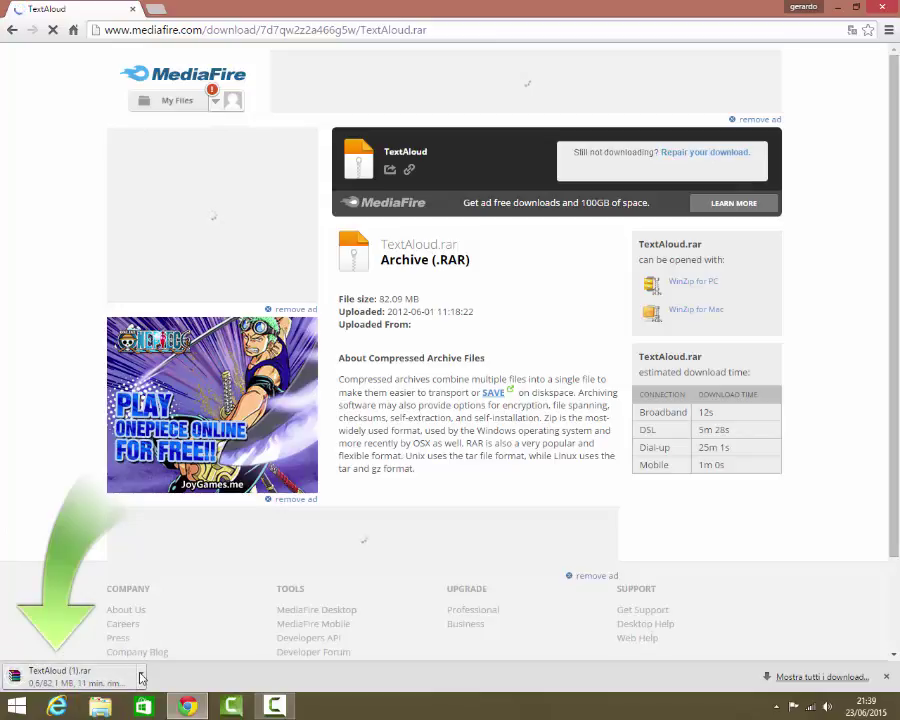
{"action": "right_click", "coordinate": [135, 680]}
{"action": "left_click", "coordinate": [211, 653]}
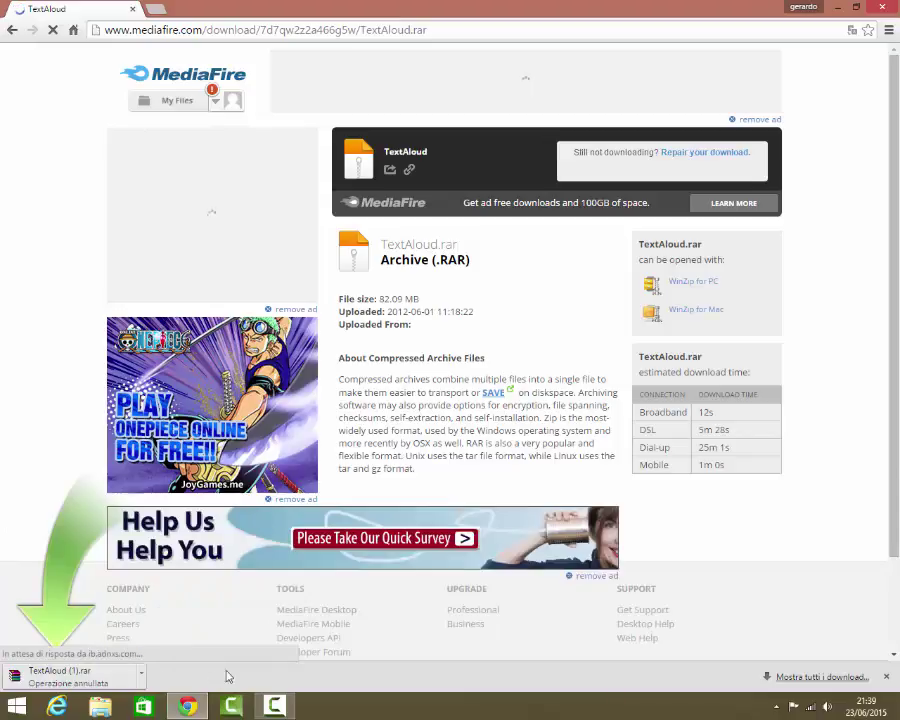
- Close the MediaFire page, confirm leaving it, and return to the desktop
{"action": "left_click", "coordinate": [836, 8]}
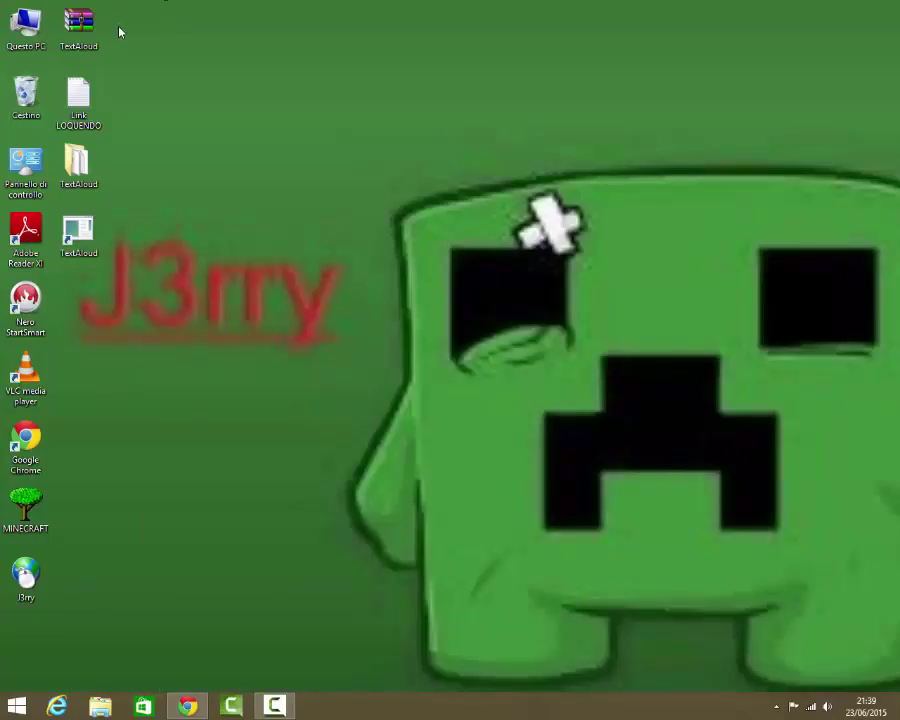
{"action": "mouse_move", "coordinate": [85, 25]}
{"action": "left_mouse_down"}
{"action": "mouse_move", "coordinate": [139, 30]}
{"action": "mouse_move", "coordinate": [84, 28]}
{"action": "left_mouse_up"}
{"action": "left_click", "coordinate": [391, 157]}
{"action": "left_click", "coordinate": [187, 706]}
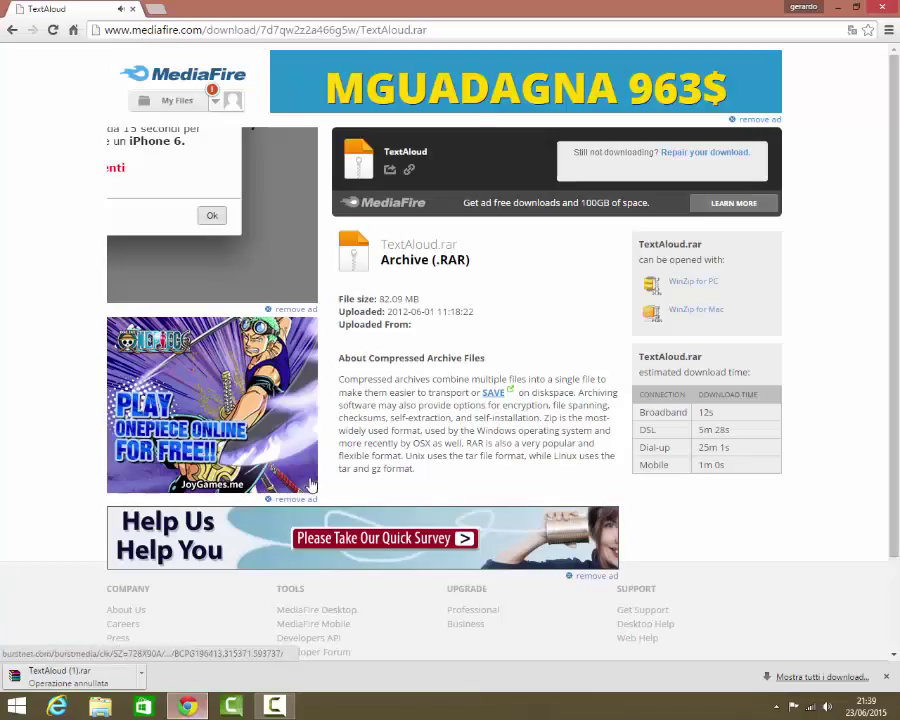
{"action": "left_click", "coordinate": [132, 9]}
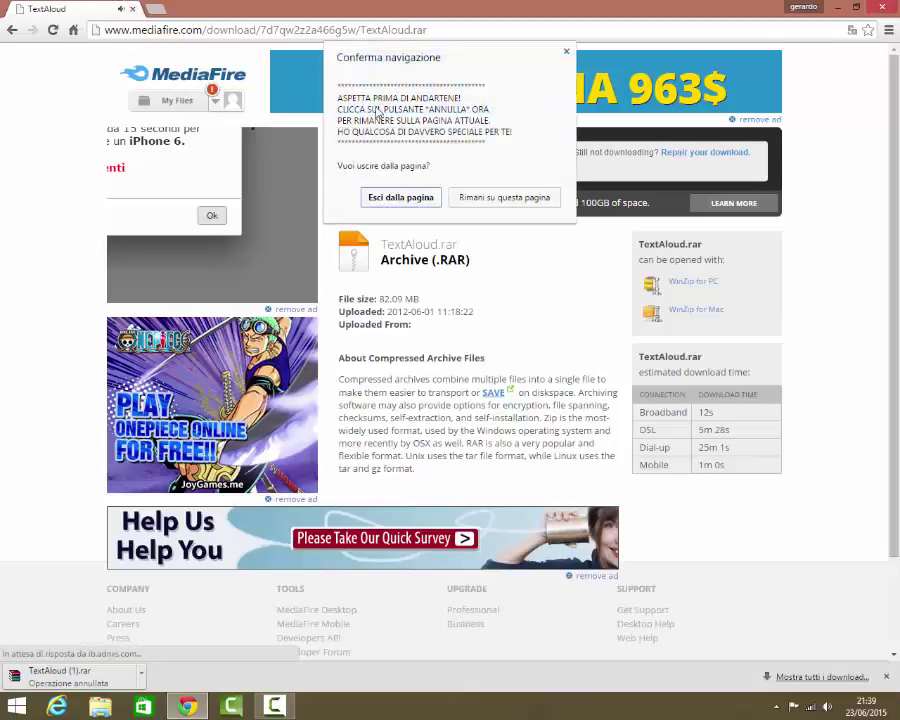
{"action": "left_click", "coordinate": [402, 195]}
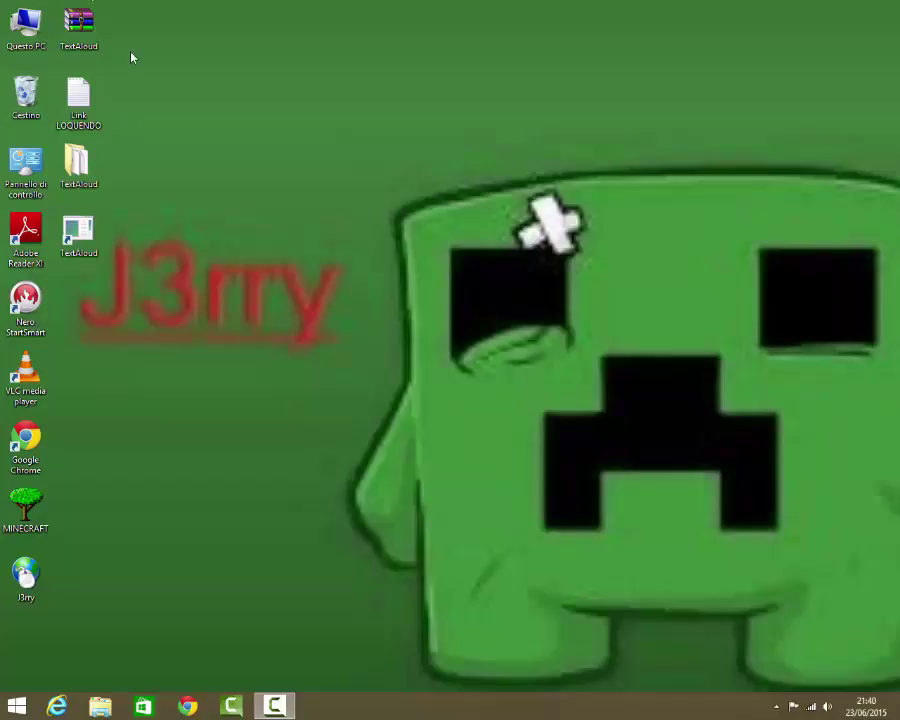
{"action": "left_click", "coordinate": [79, 27]}
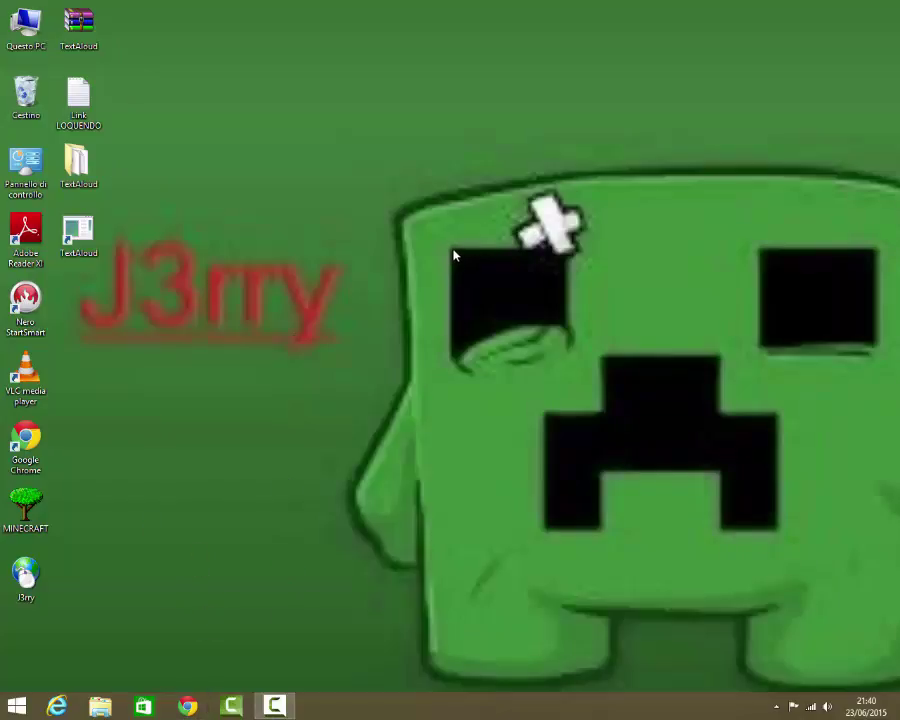
{"action": "left_click_drag", "start_coordinate": [451, 254], "coordinate": [570, 368]}
{"action": "left_click_drag", "start_coordinate": [79, 25], "coordinate": [127, 48]}
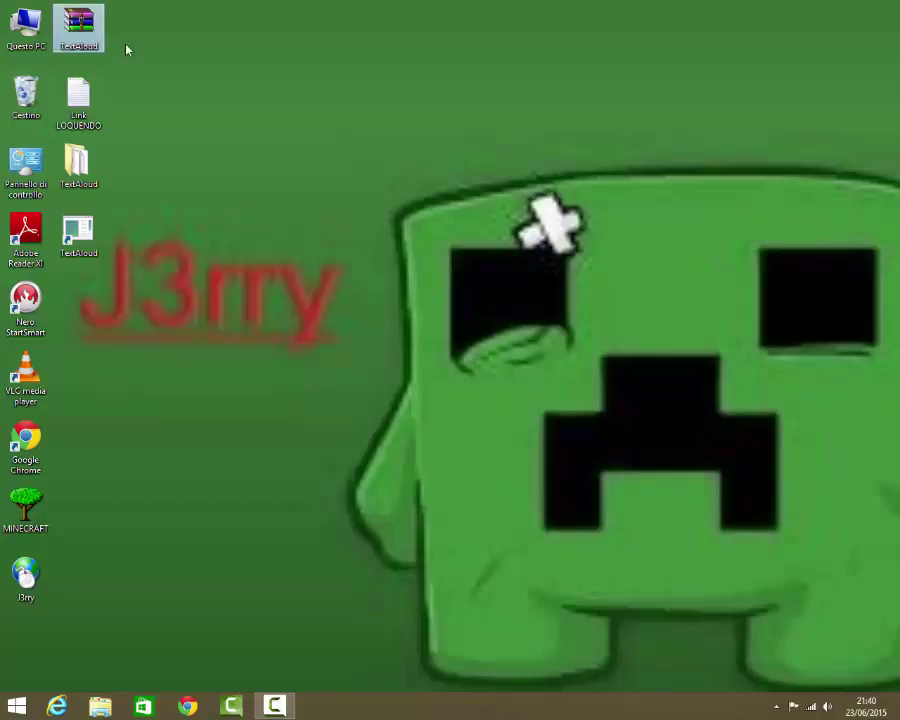
{"action": "left_click", "coordinate": [137, 65]}
{"action": "left_click_drag", "start_coordinate": [79, 25], "coordinate": [130, 30]}
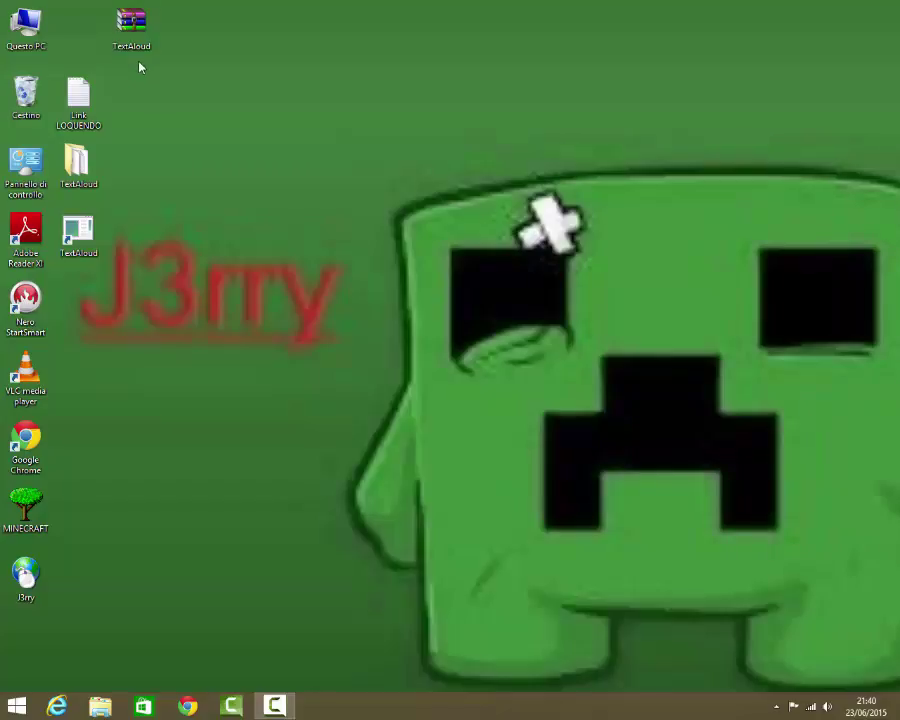
{"action": "left_click", "coordinate": [160, 85]}
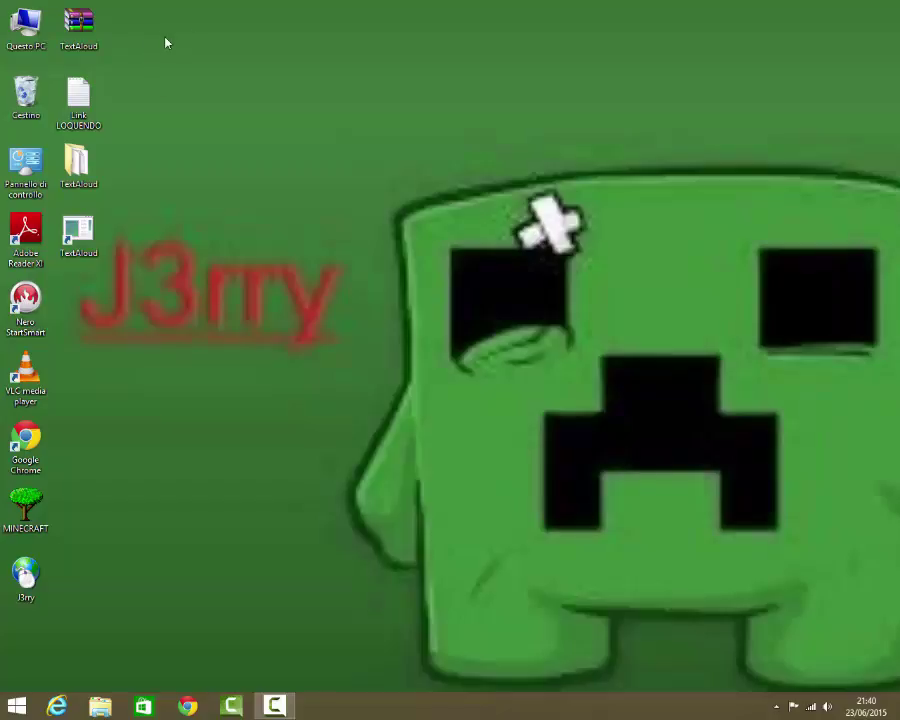
{"action": "left_click_drag", "start_coordinate": [690, 90], "coordinate": [800, 128]}
{"action": "left_click_drag", "start_coordinate": [465, 162], "coordinate": [487, 188]}
- Try extracting the TextAloud.rar archive in WinRAR with Desktop as the destination, and close the archive
{"action": "left_click_drag", "start_coordinate": [110, 48], "coordinate": [86, 33]}
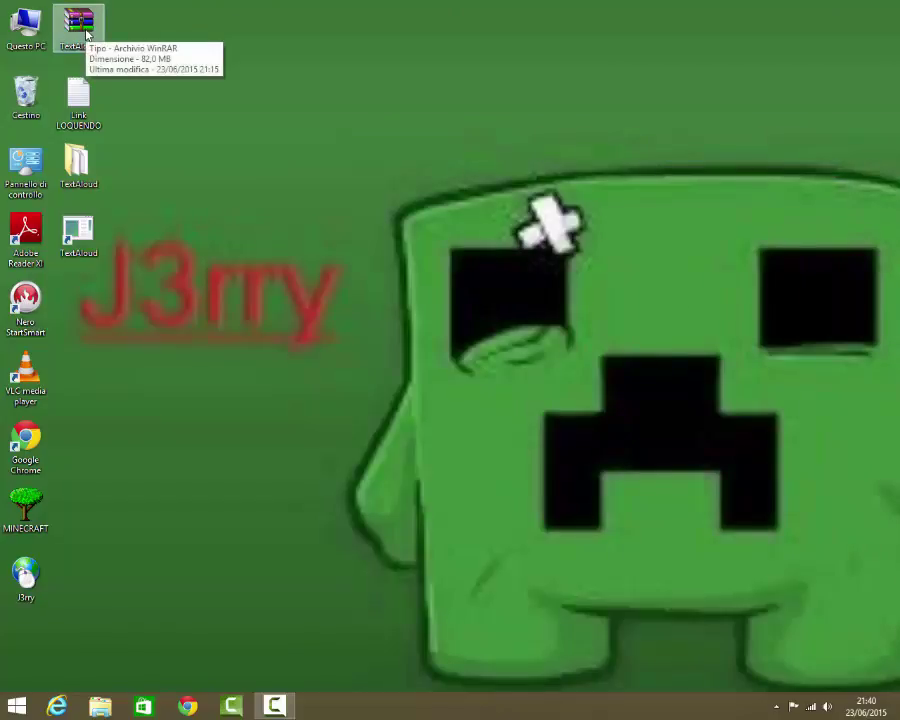
{"action": "double_click", "coordinate": [86, 33]}
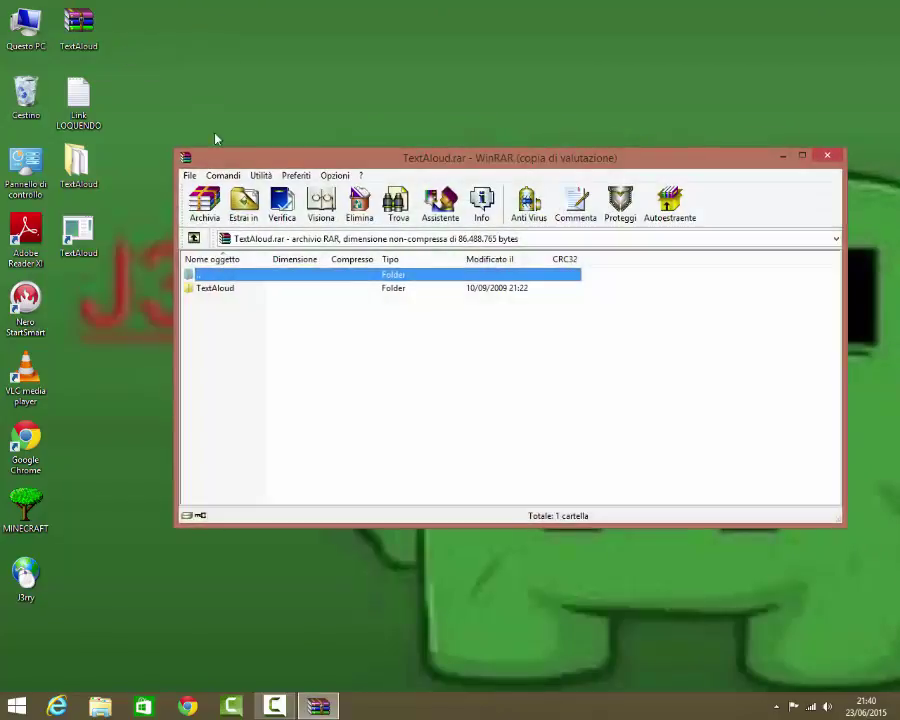
{"action": "left_click", "coordinate": [243, 205]}
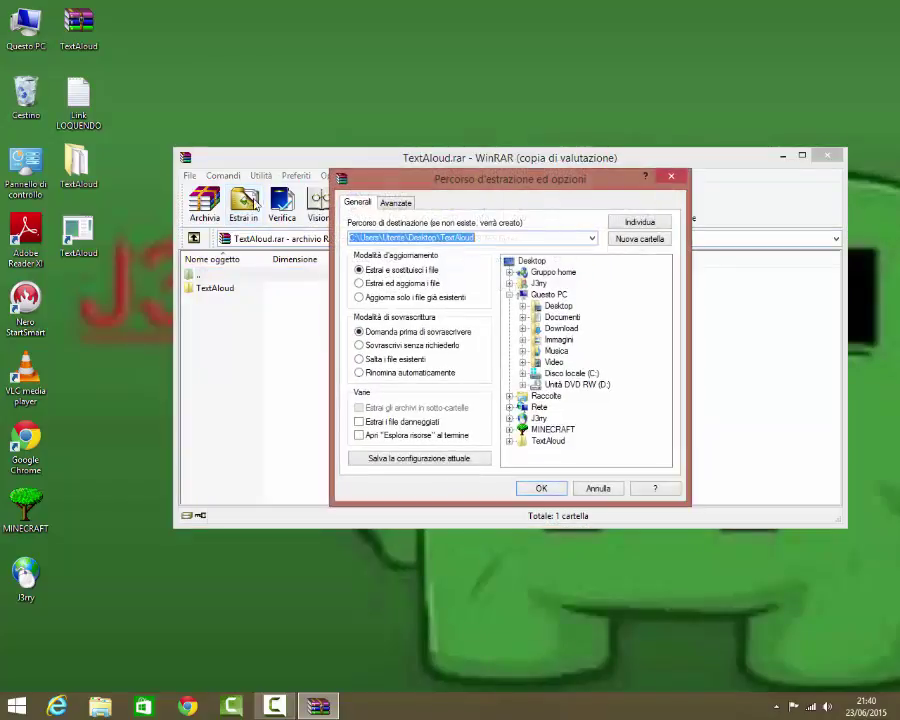
{"action": "left_click", "coordinate": [522, 261]}
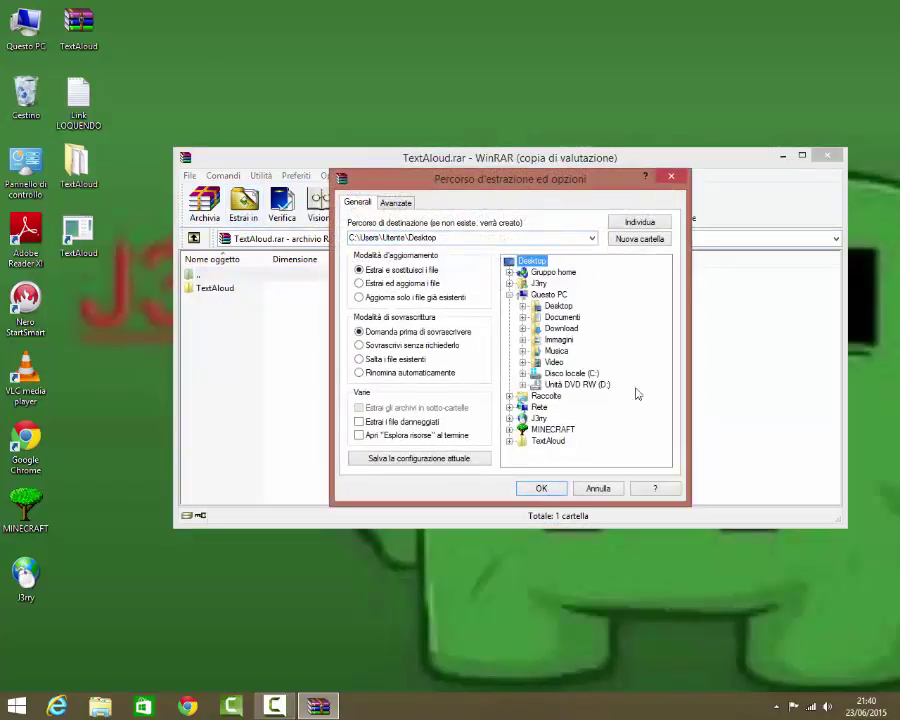
{"action": "left_click", "coordinate": [672, 180]}
{"action": "left_click", "coordinate": [88, 158]}
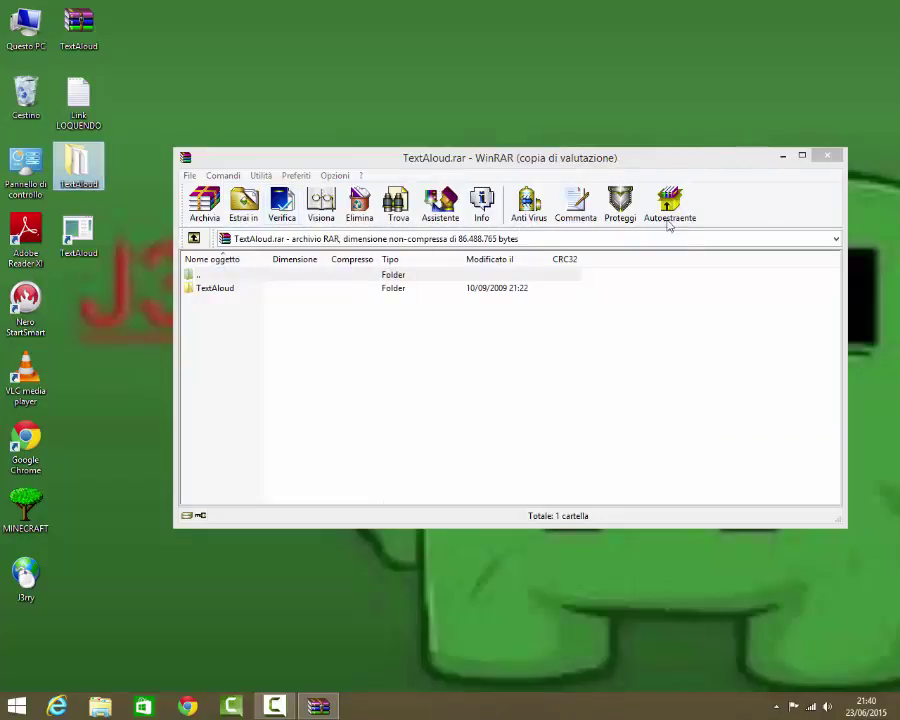
{"action": "left_click", "coordinate": [827, 156]}
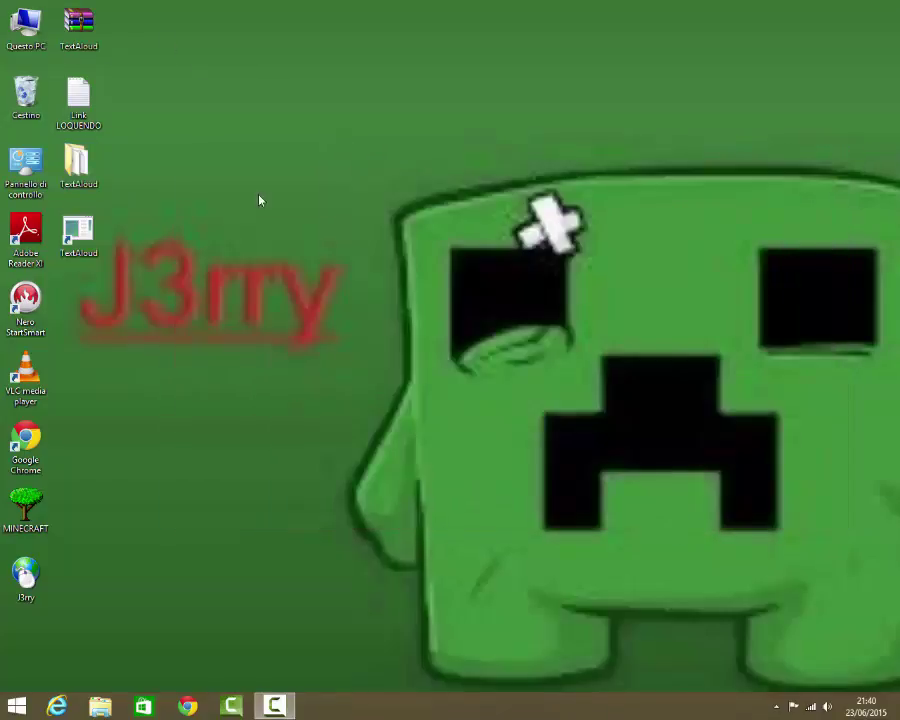
- Open the extraction path and options for the TextAloud archive directly from its desktop icon and dismiss them
{"action": "right_click", "coordinate": [77, 18]}
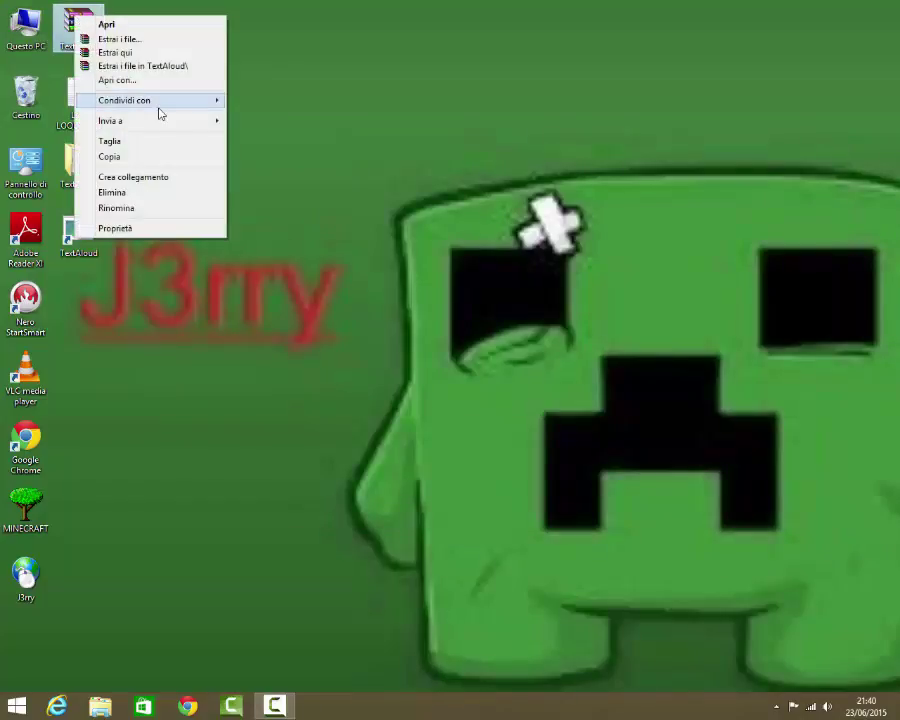
{"action": "left_click", "coordinate": [135, 44]}
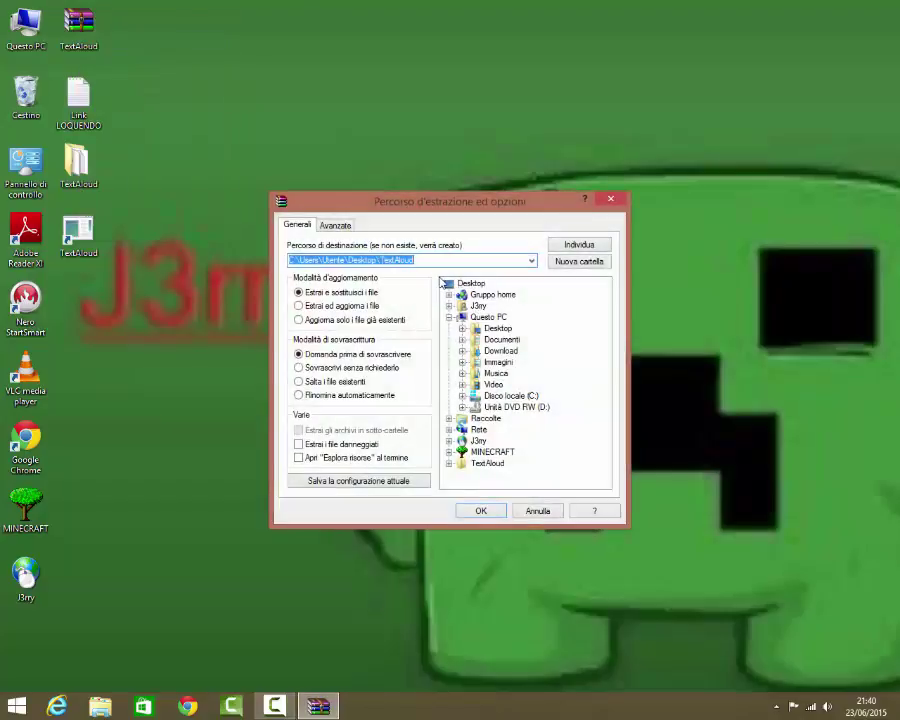
{"action": "left_click", "coordinate": [610, 198]}
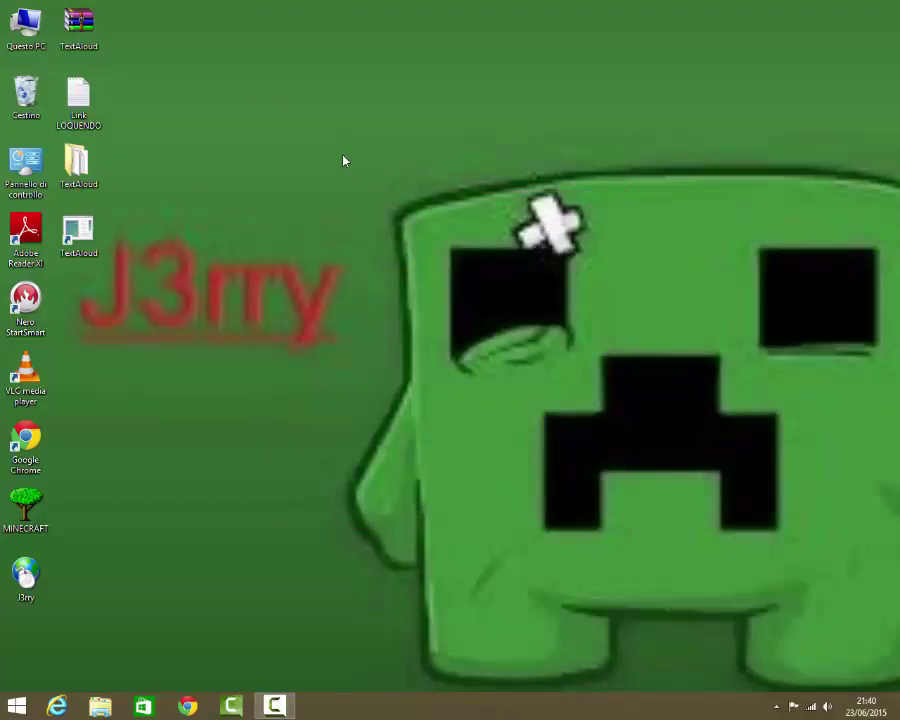
- Look through the programs offered for opening the TextAloud archive and dismiss the list without choosing one
{"action": "mouse_move", "coordinate": [78, 25]}
{"action": "left_mouse_down"}
{"action": "mouse_move", "coordinate": [135, 30]}
{"action": "mouse_move", "coordinate": [84, 30]}
{"action": "left_mouse_up"}
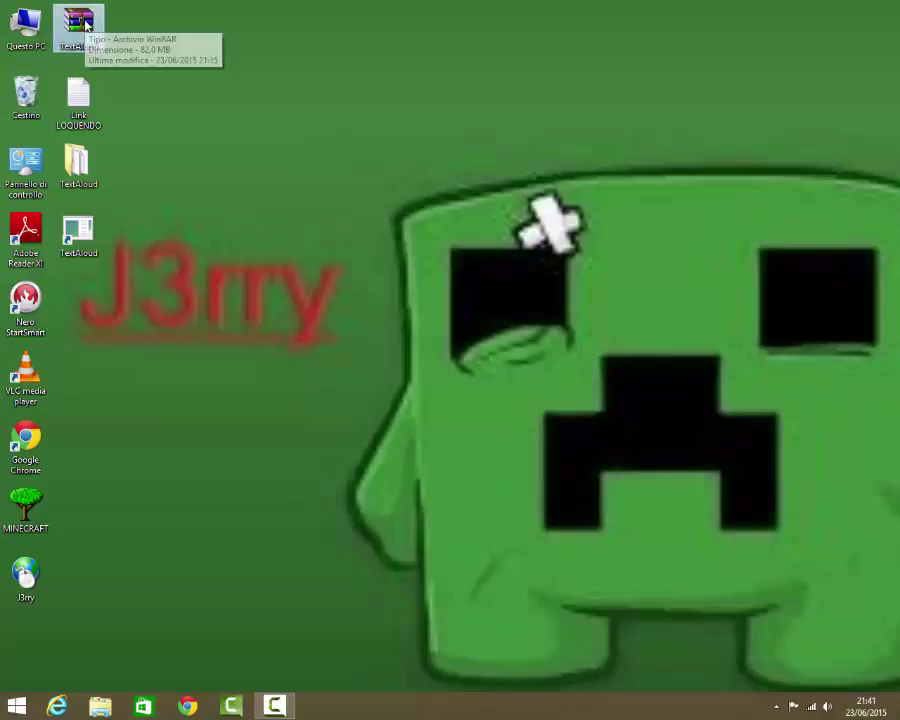
{"action": "right_click", "coordinate": [82, 25]}
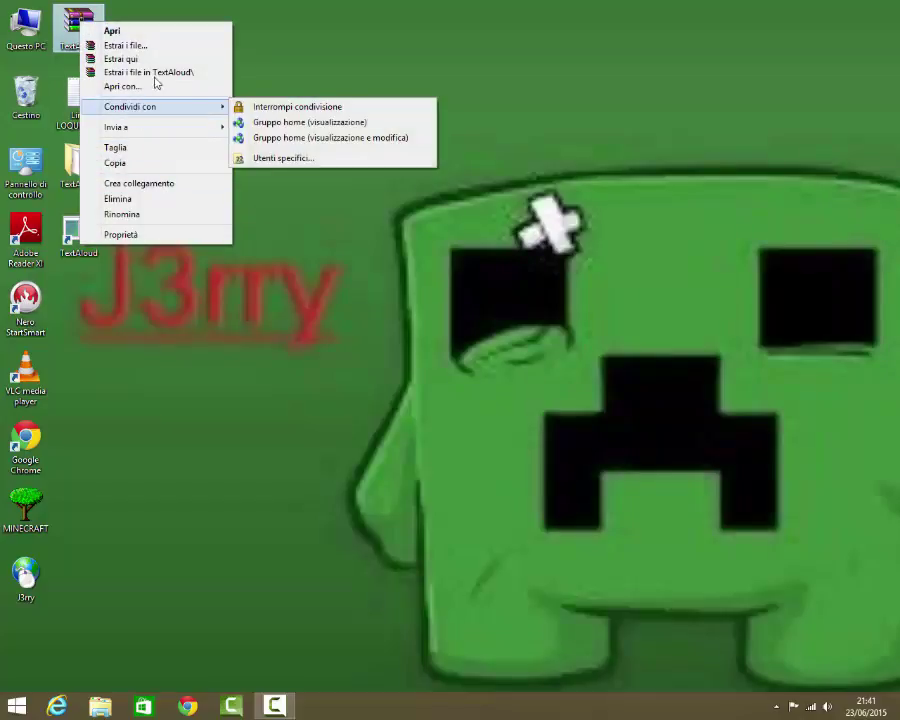
{"action": "left_click", "coordinate": [190, 86]}
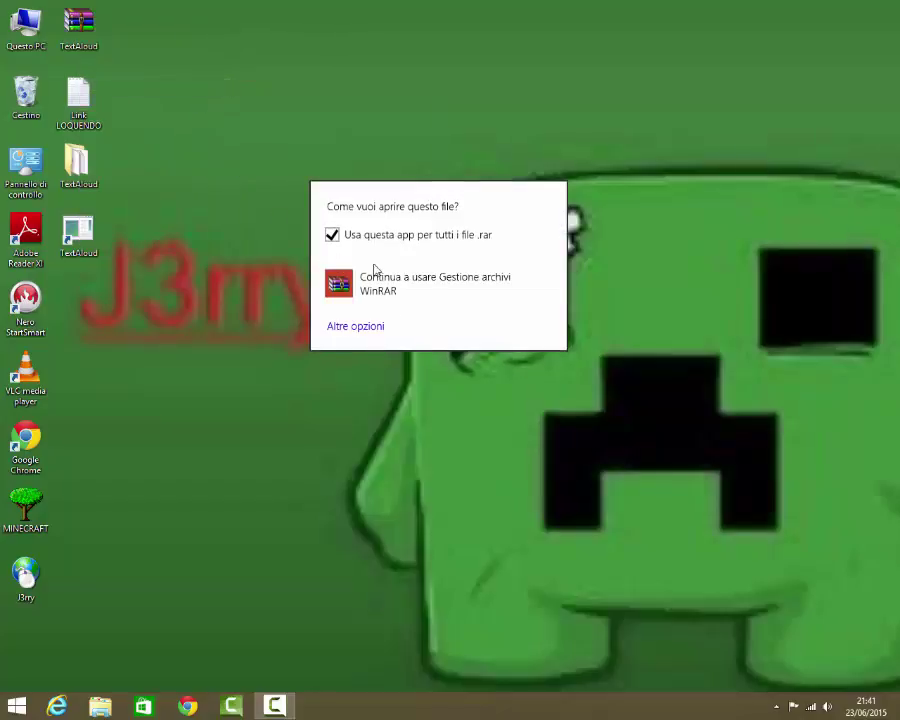
{"action": "left_click", "coordinate": [384, 328]}
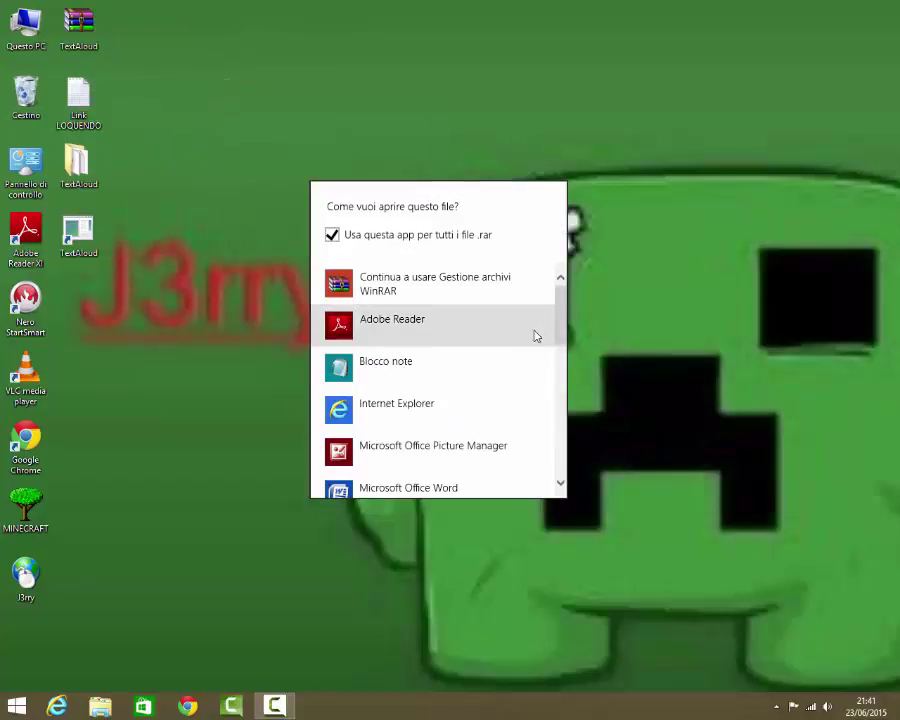
{"action": "scroll", "coordinate": [530, 317], "scroll_direction": "down", "scroll_amount": 3}
{"action": "scroll", "coordinate": [359, 291], "scroll_direction": "up", "scroll_amount": 3}
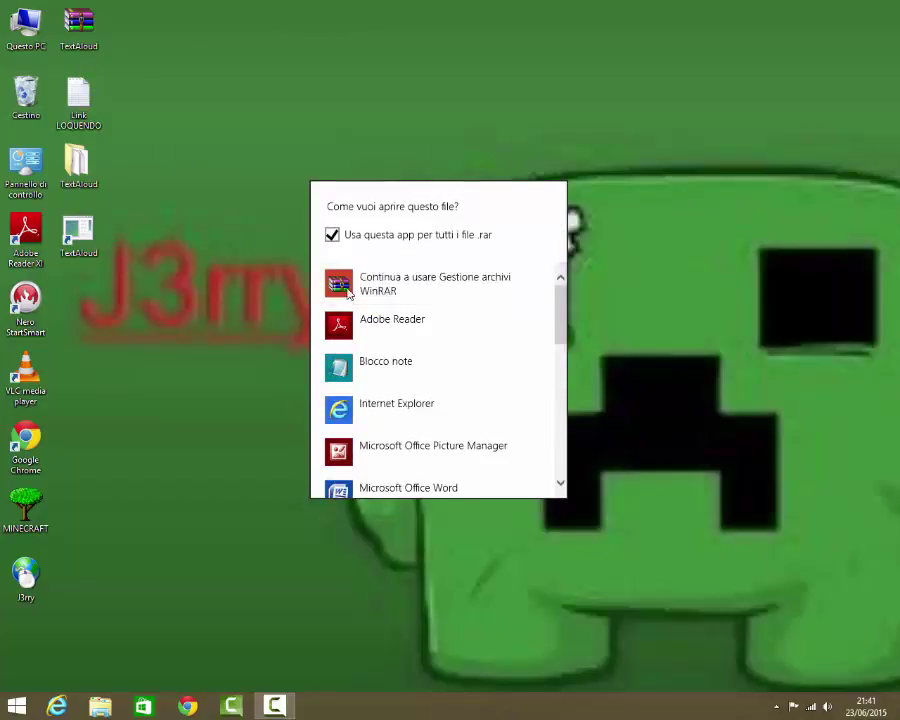
{"action": "left_click", "coordinate": [205, 188]}
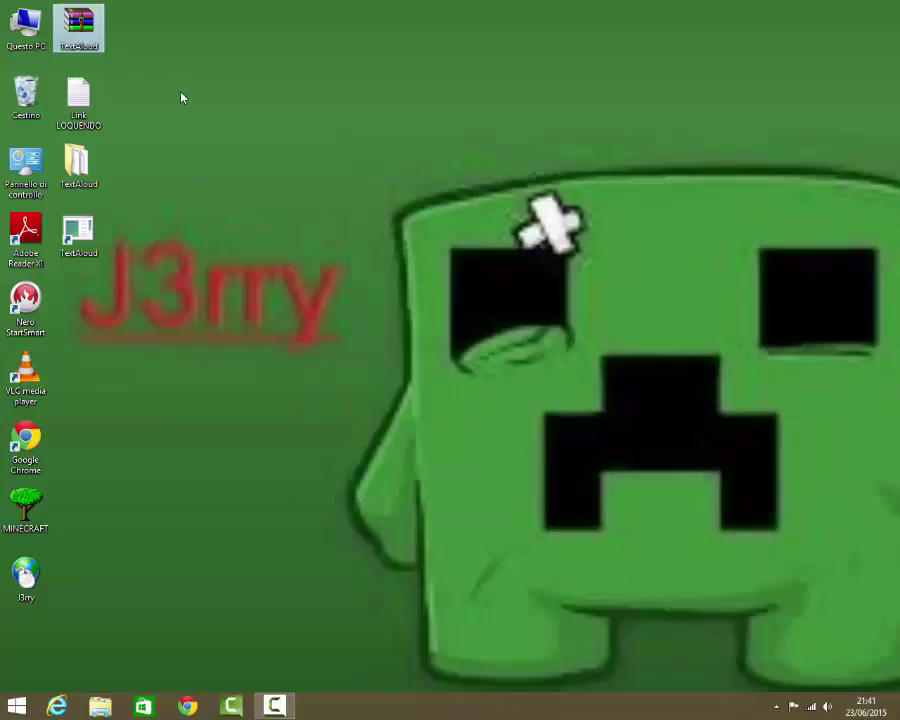
- Open the TextAloud folder on the desktop and close it again
{"action": "mouse_move", "coordinate": [78, 165]}
{"action": "left_mouse_down"}
{"action": "mouse_move", "coordinate": [150, 176]}
{"action": "mouse_move", "coordinate": [84, 170]}
{"action": "left_mouse_up"}
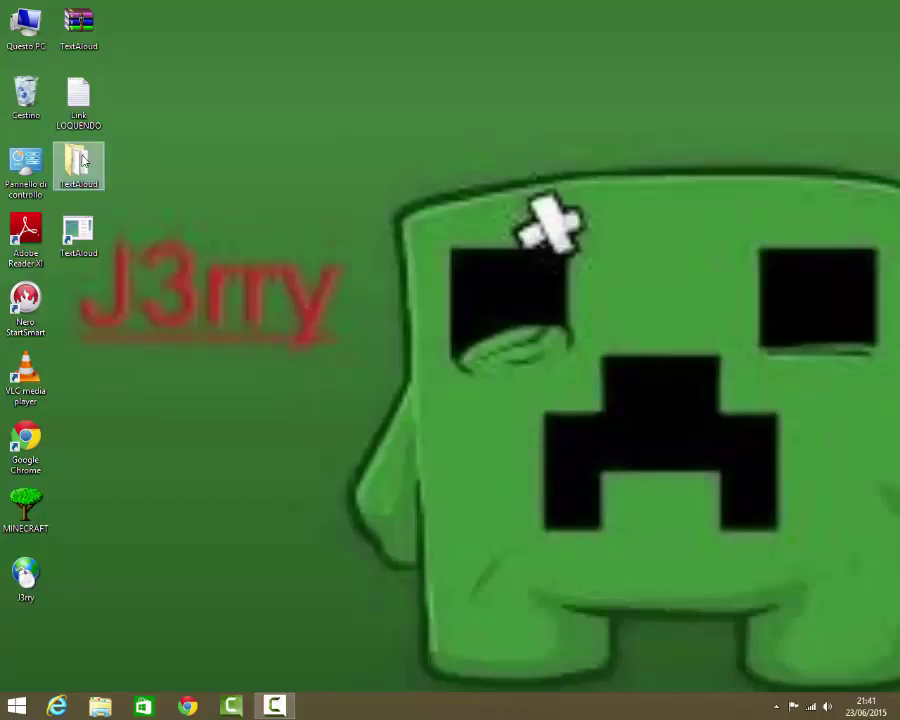
{"action": "double_click", "coordinate": [78, 165]}
{"action": "left_click", "coordinate": [647, 141]}
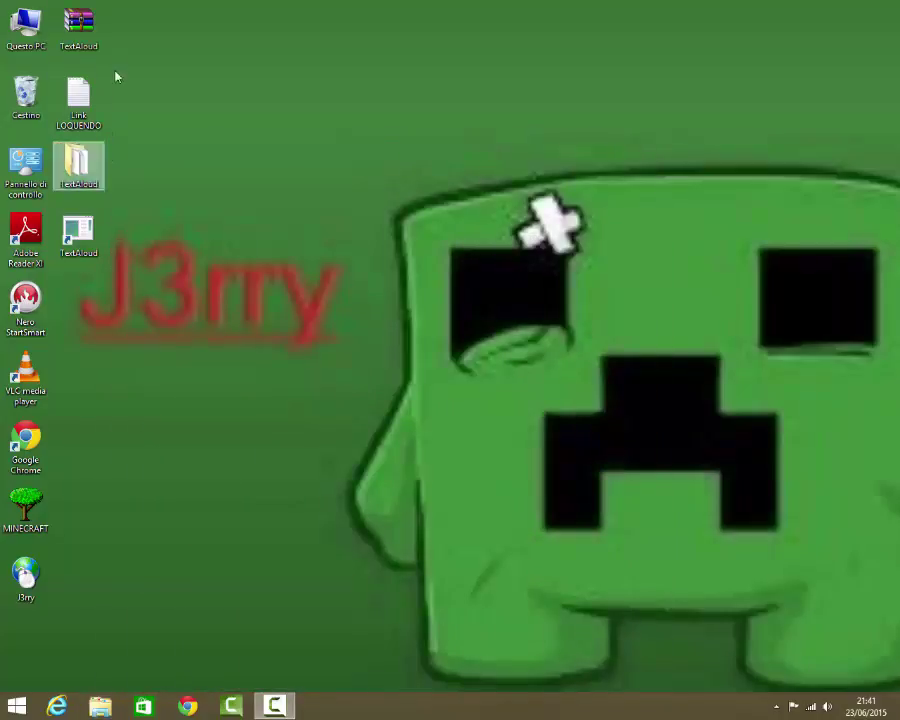
- Open the TextAloud.rar archive in WinRAR and enter its TextAloud folder
{"action": "double_click", "coordinate": [96, 35]}
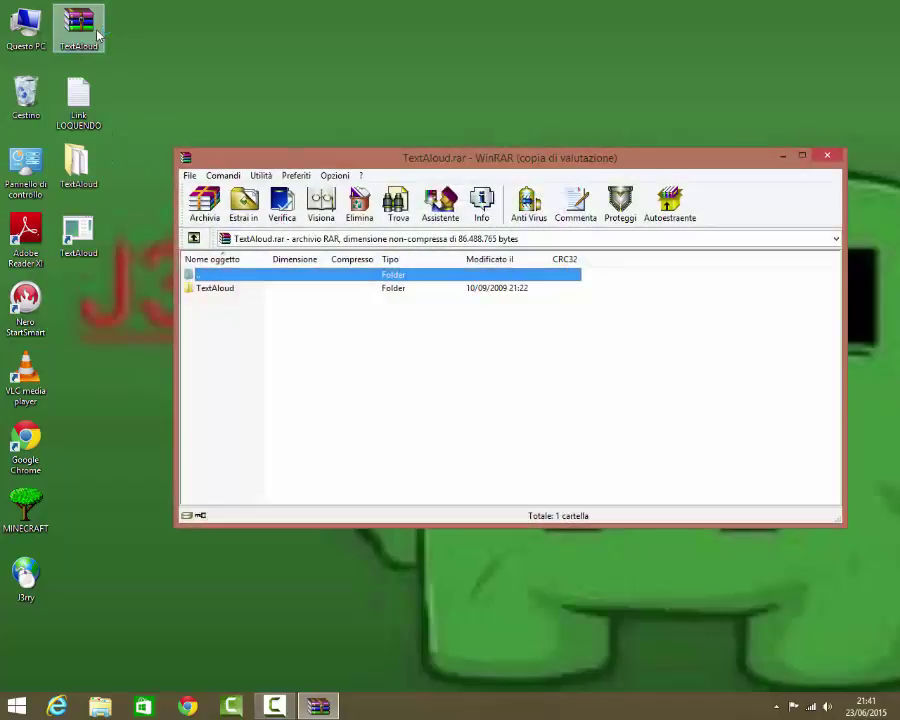
{"action": "left_click", "coordinate": [307, 309]}
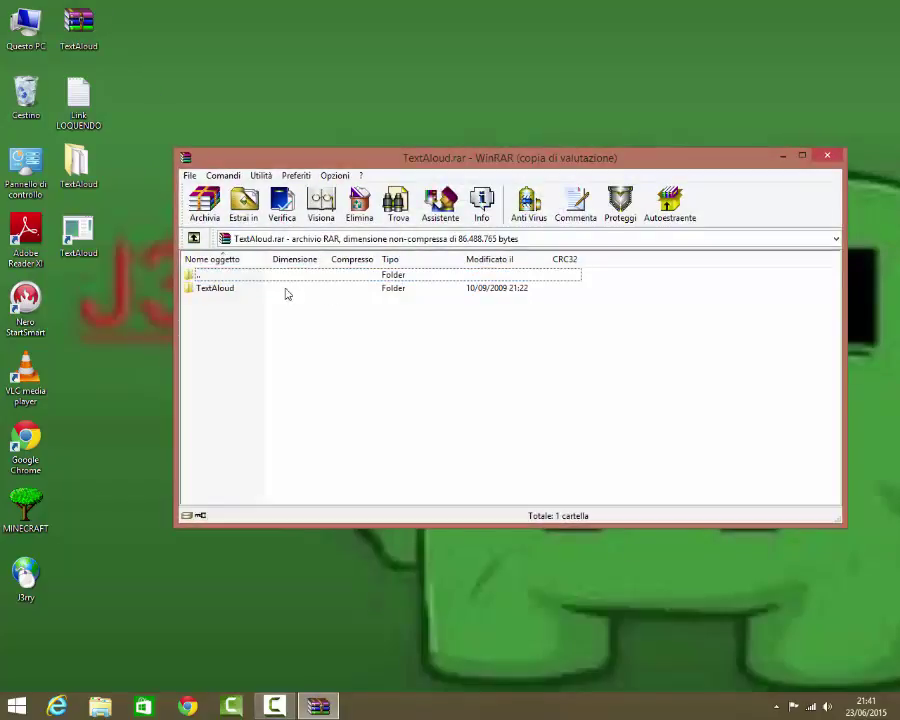
{"action": "left_click", "coordinate": [74, 167]}
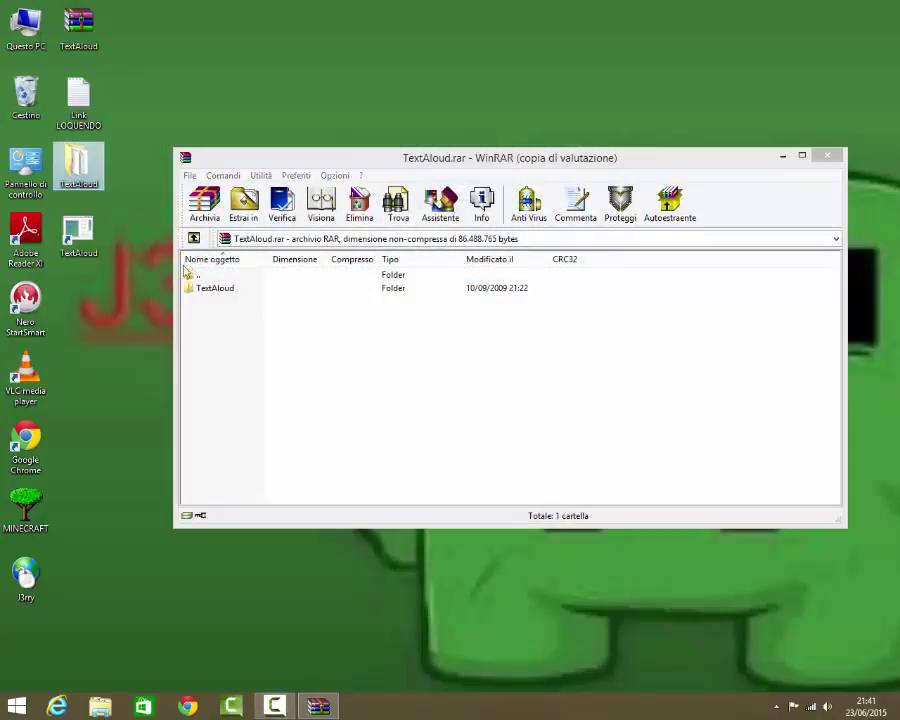
{"action": "double_click", "coordinate": [224, 294]}
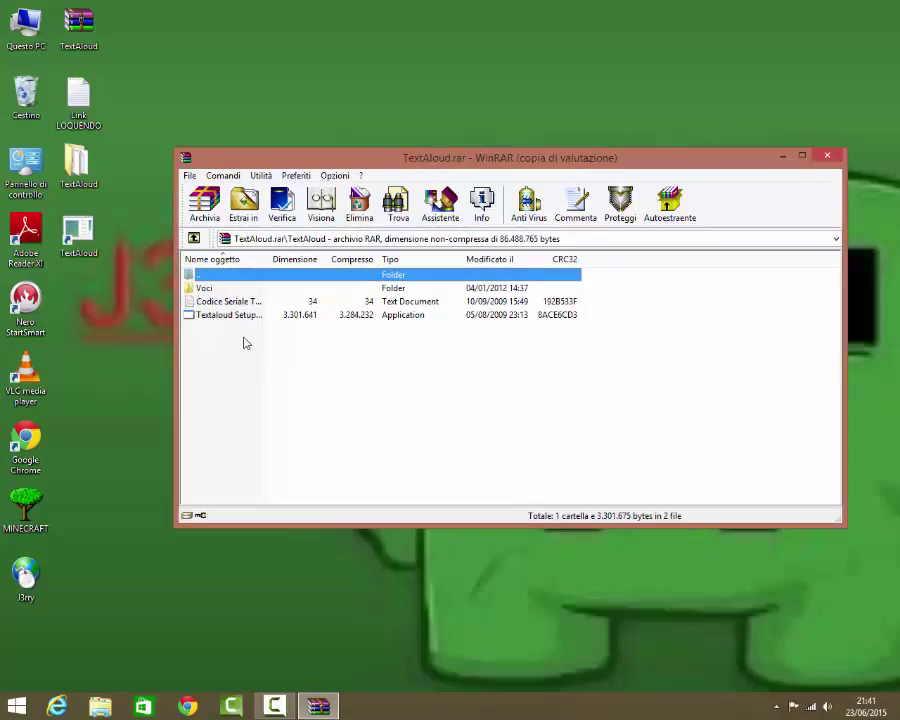
{"action": "left_click", "coordinate": [281, 318]}
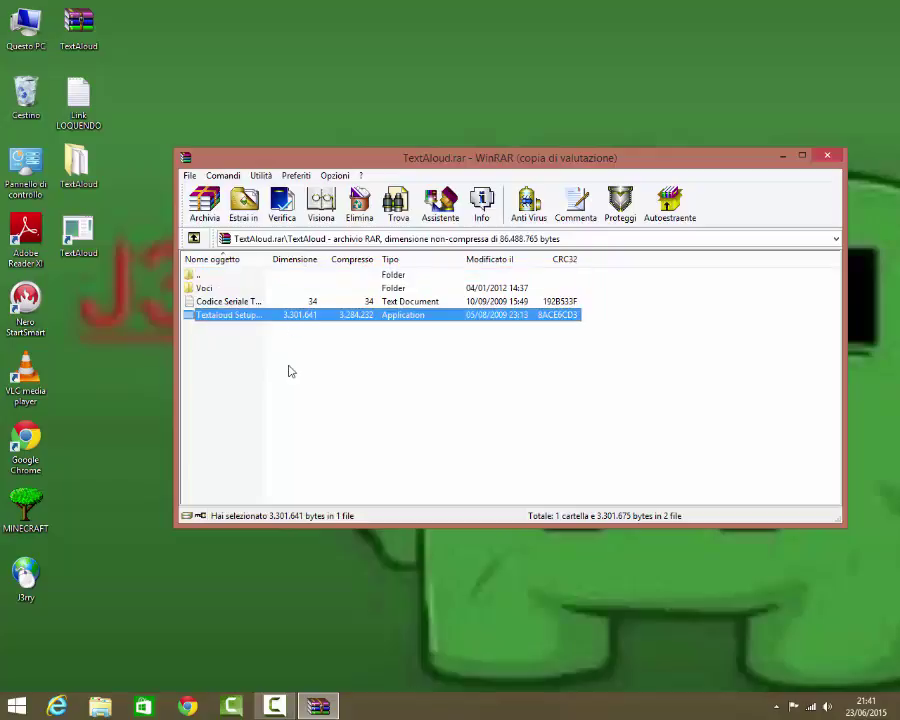
{"action": "left_click", "coordinate": [266, 332]}
{"action": "left_click", "coordinate": [264, 316]}
{"action": "left_click", "coordinate": [281, 371]}
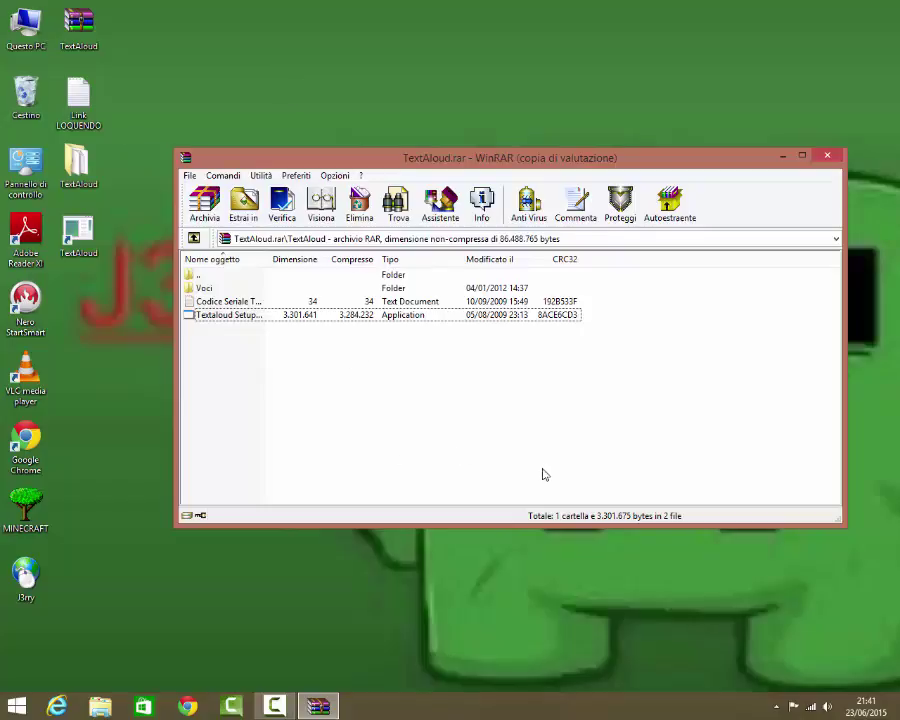
{"action": "left_click", "coordinate": [571, 564]}
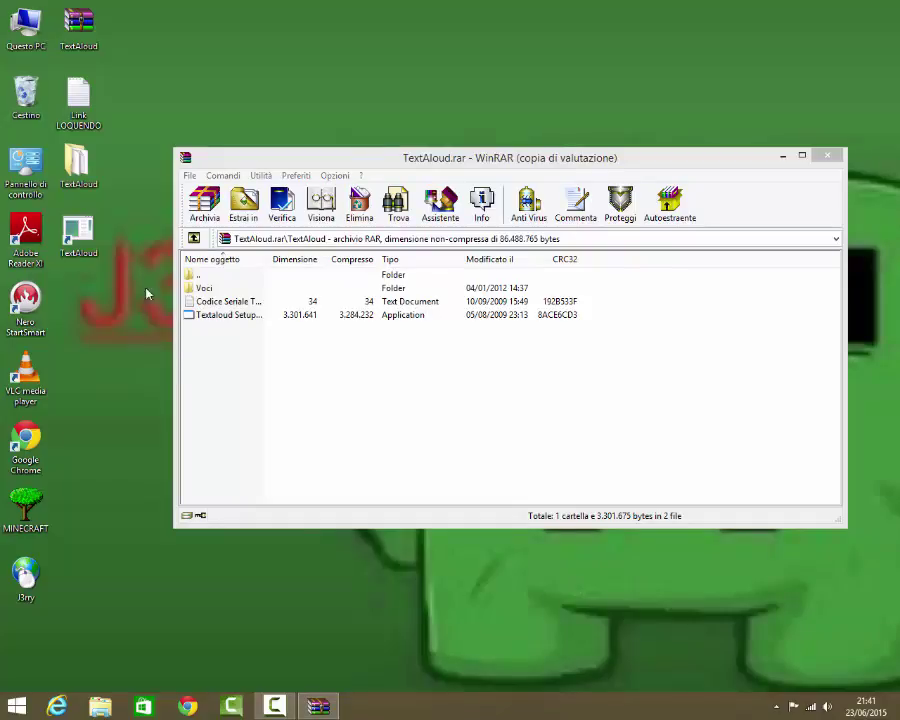
{"action": "left_click_drag", "start_coordinate": [78, 238], "coordinate": [126, 240]}
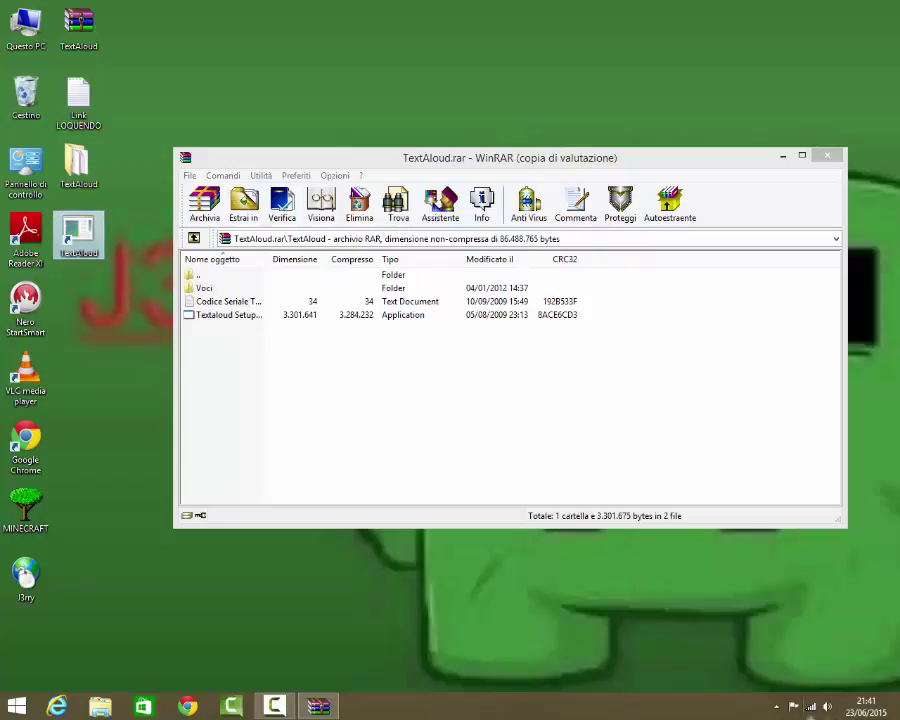
{"action": "left_click", "coordinate": [776, 706]}
{"action": "left_click", "coordinate": [138, 420]}
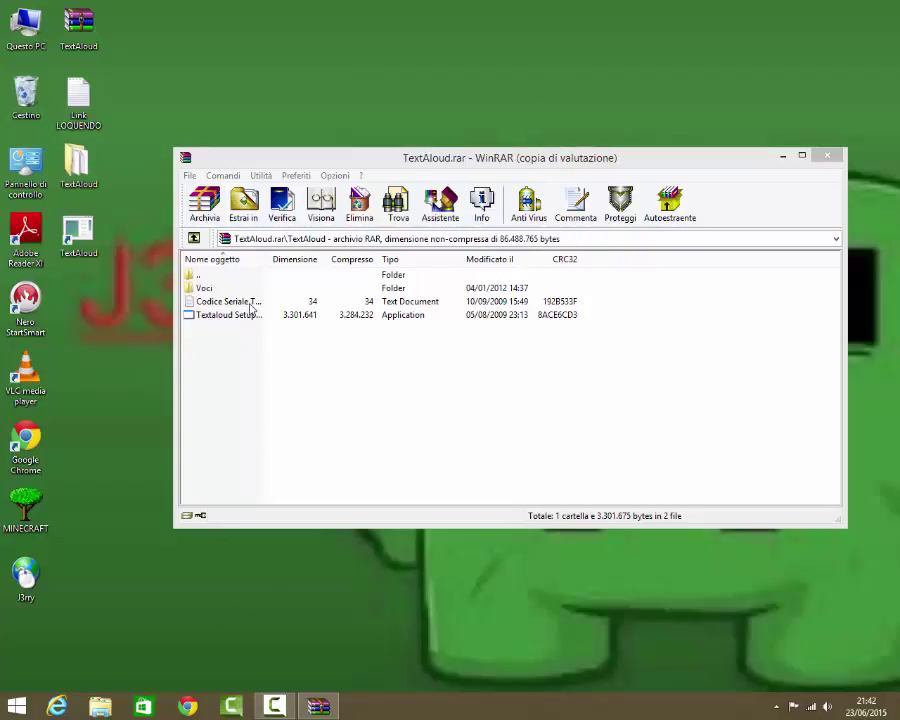
- Reposition the WinRAR window on the desktop and minimize it
{"action": "left_click_drag", "start_coordinate": [703, 163], "coordinate": [603, 240]}
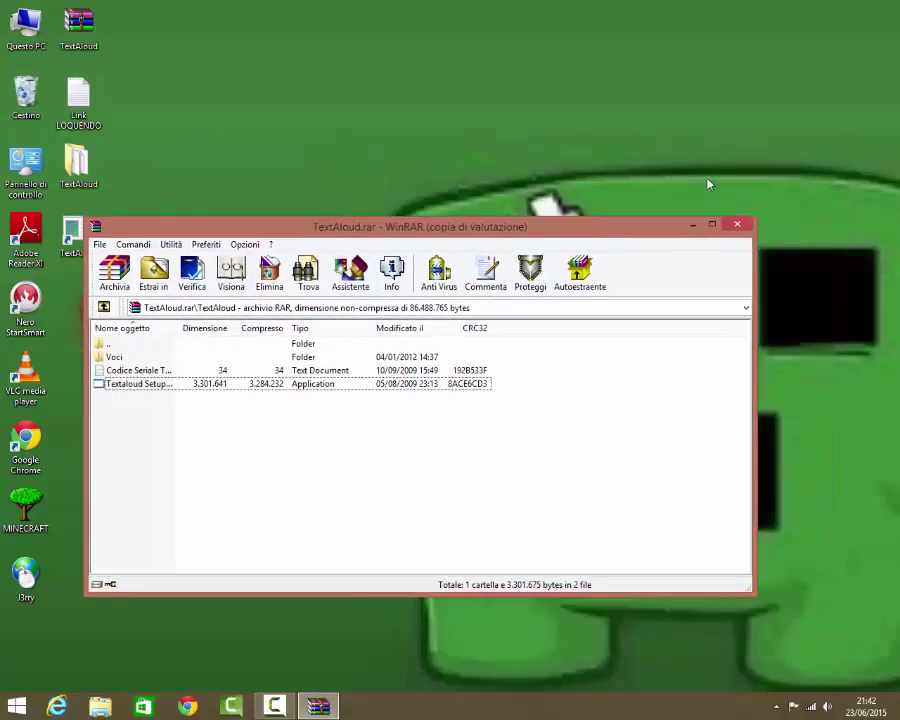
{"action": "left_click_drag", "start_coordinate": [700, 226], "coordinate": [870, 137]}
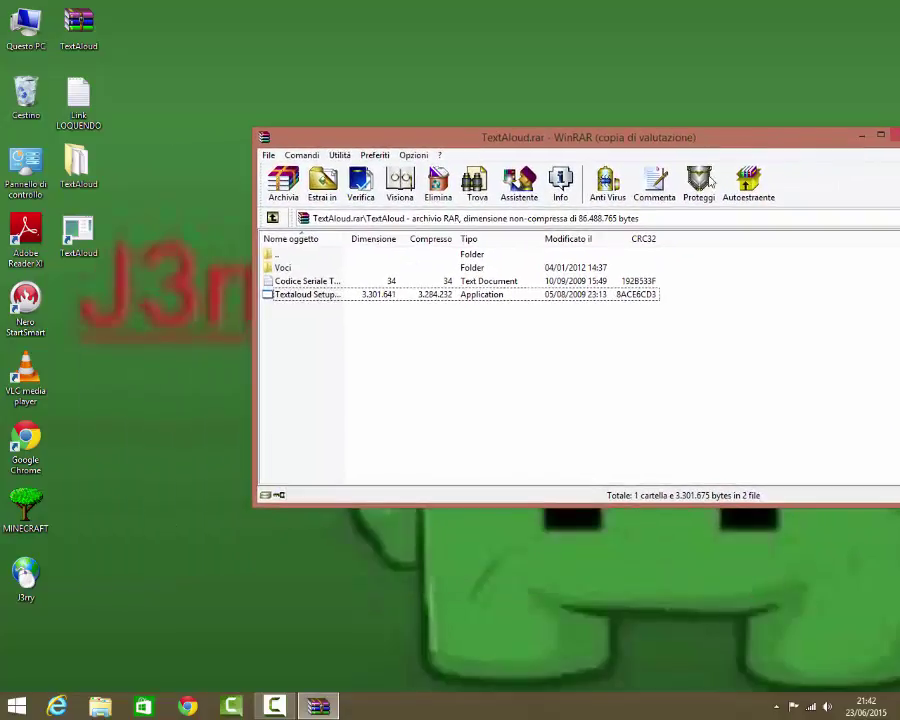
{"action": "left_click", "coordinate": [862, 136]}
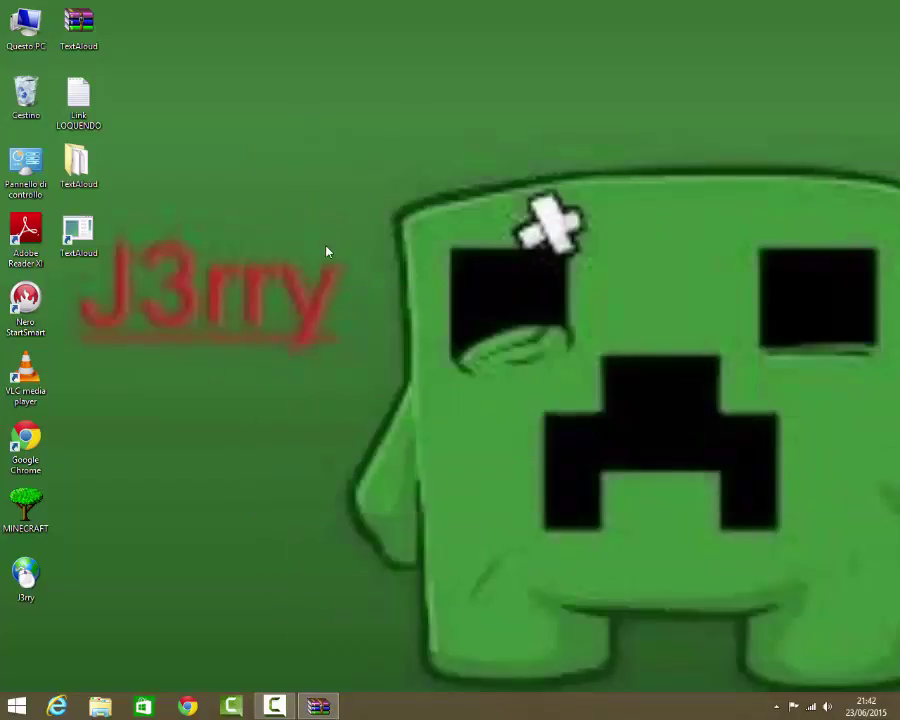
{"action": "left_click_drag", "start_coordinate": [326, 251], "coordinate": [728, 484]}
{"action": "left_click_drag", "start_coordinate": [288, 196], "coordinate": [659, 441]}
{"action": "left_click_drag", "start_coordinate": [326, 193], "coordinate": [694, 452]}
{"action": "left_click_drag", "start_coordinate": [287, 201], "coordinate": [563, 393]}
{"action": "left_click_drag", "start_coordinate": [481, 406], "coordinate": [539, 410]}
{"action": "left_click_drag", "start_coordinate": [638, 443], "coordinate": [620, 435]}
{"action": "left_click_drag", "start_coordinate": [542, 417], "coordinate": [615, 440]}
- Open the serial code text file from the TextAloud folder inside TextAloud.rar, copy the serial code and close the file
{"action": "double_click", "coordinate": [84, 33]}
{"action": "double_click", "coordinate": [262, 272]}
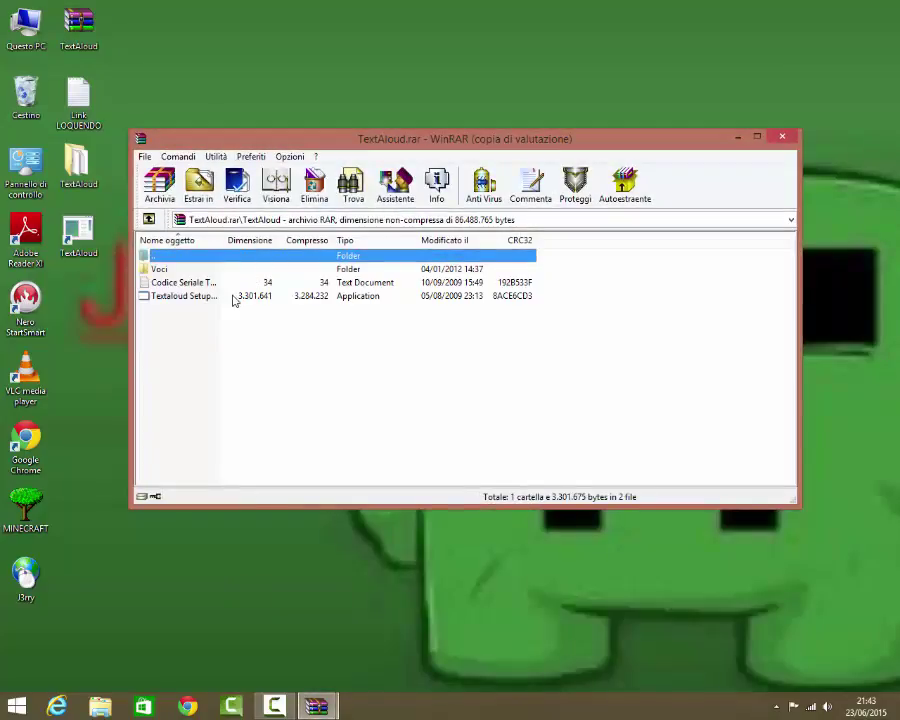
{"action": "double_click", "coordinate": [230, 282]}
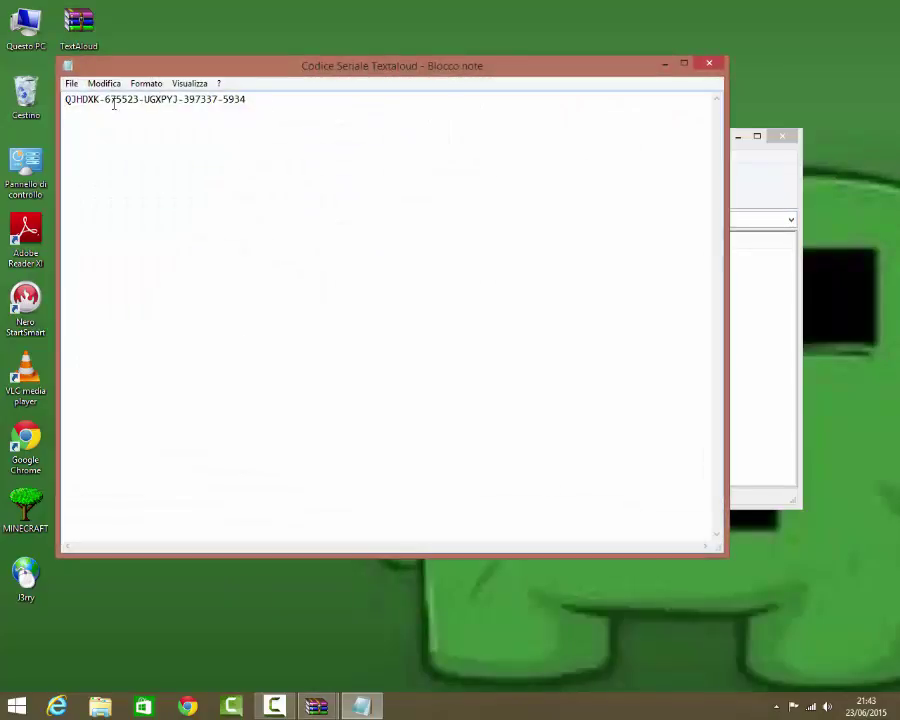
{"action": "key", "text": "ctrl+a"}
{"action": "right_click", "coordinate": [85, 107]}
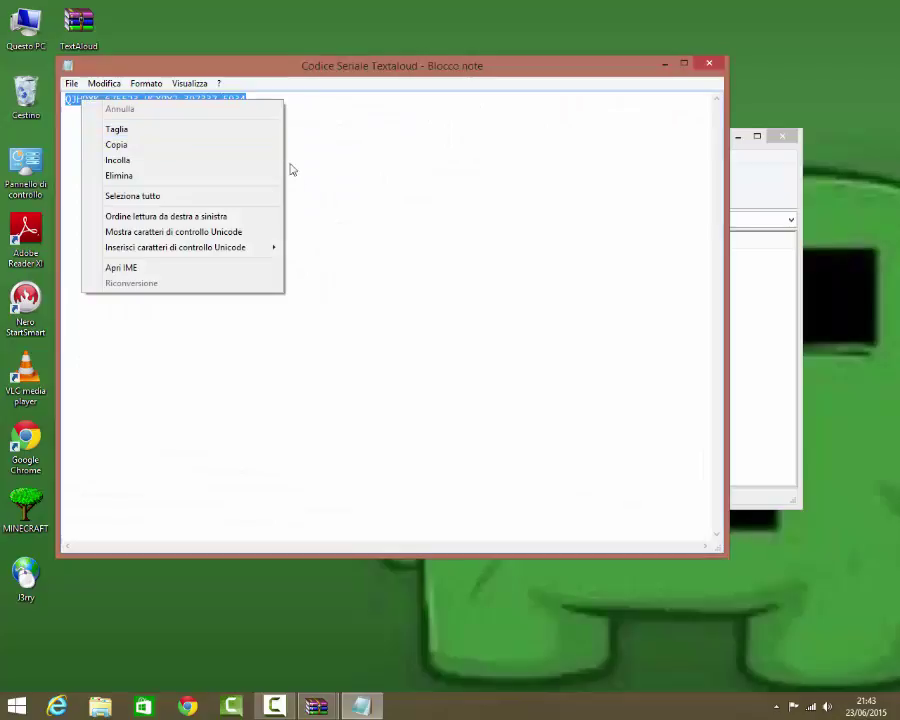
{"action": "left_click", "coordinate": [190, 145]}
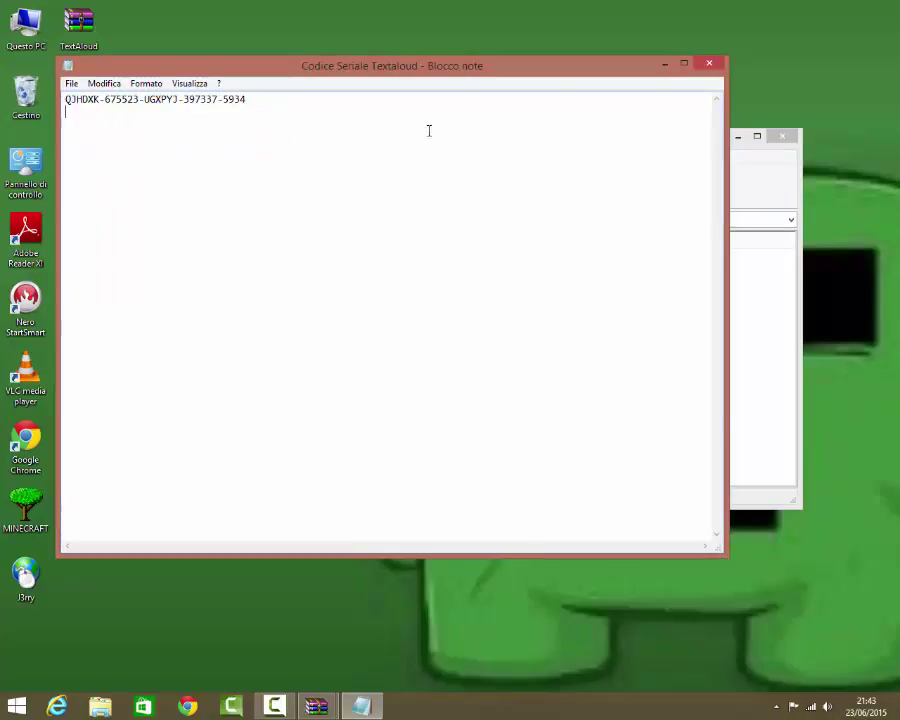
{"action": "left_click", "coordinate": [708, 63]}
- Dismiss the desktop's context menu and minimize the WinRAR window showing the archive's TextAloud folder
{"action": "right_click", "coordinate": [551, 75]}
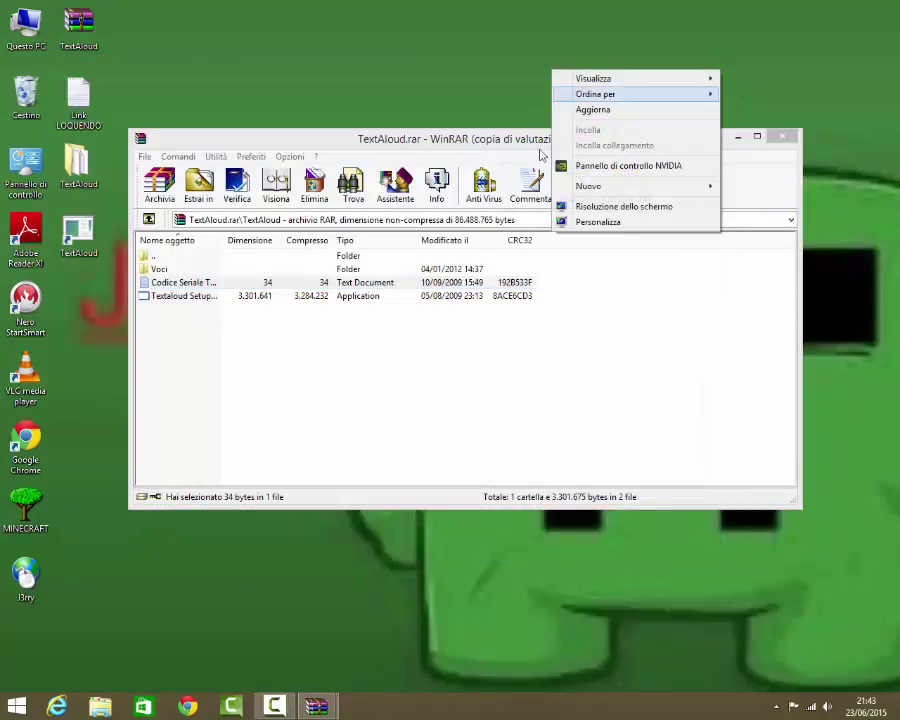
{"action": "left_click", "coordinate": [840, 237]}
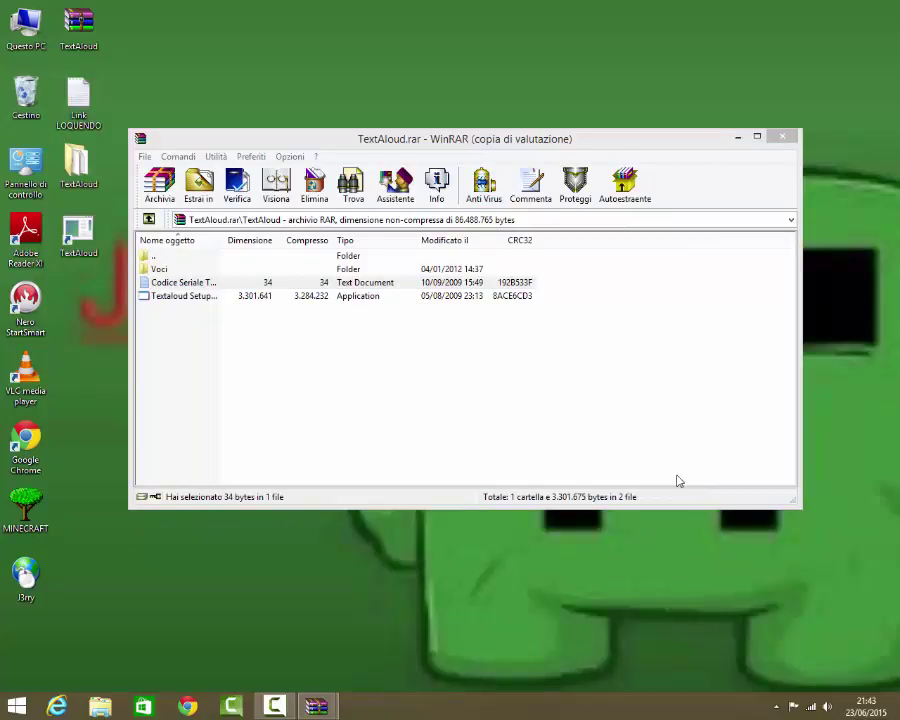
{"action": "left_click", "coordinate": [738, 140]}
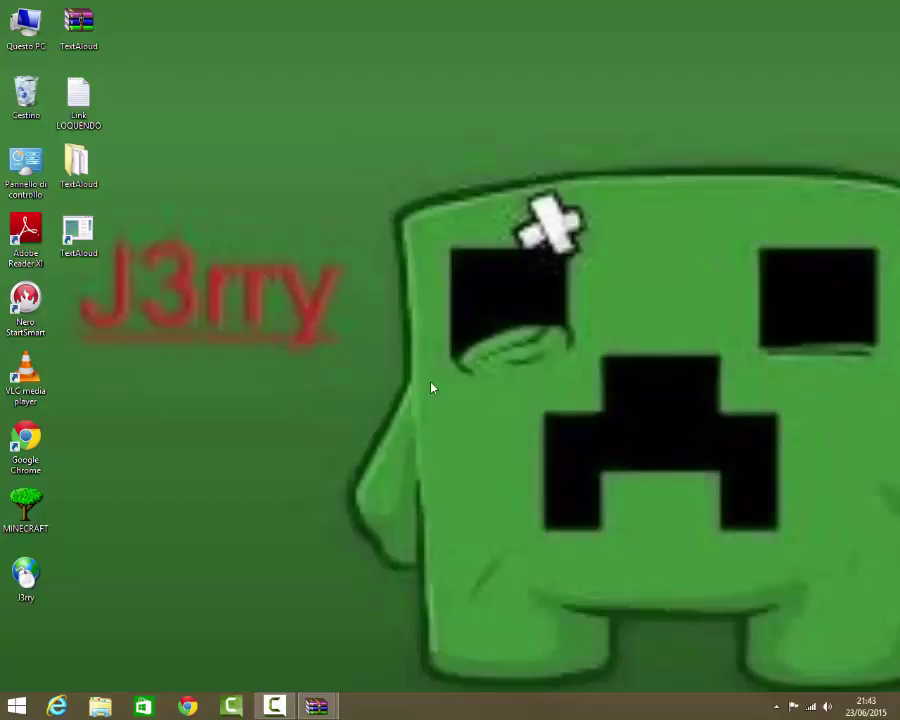
{"action": "left_click_drag", "start_coordinate": [352, 218], "coordinate": [670, 442]}
{"action": "left_click_drag", "start_coordinate": [321, 218], "coordinate": [618, 459]}
{"action": "left_click_drag", "start_coordinate": [897, 46], "coordinate": [862, 48]}
- Open the TextAloud.rar archive from the desktop and go into its TextAloud\Voci folder
{"action": "double_click", "coordinate": [78, 24]}
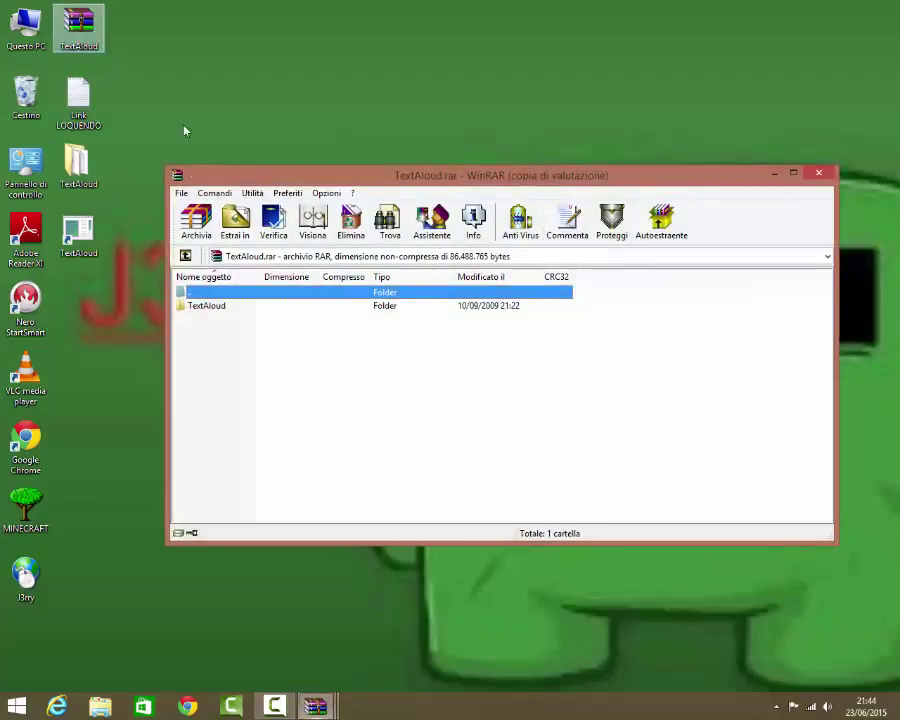
{"action": "double_click", "coordinate": [201, 307]}
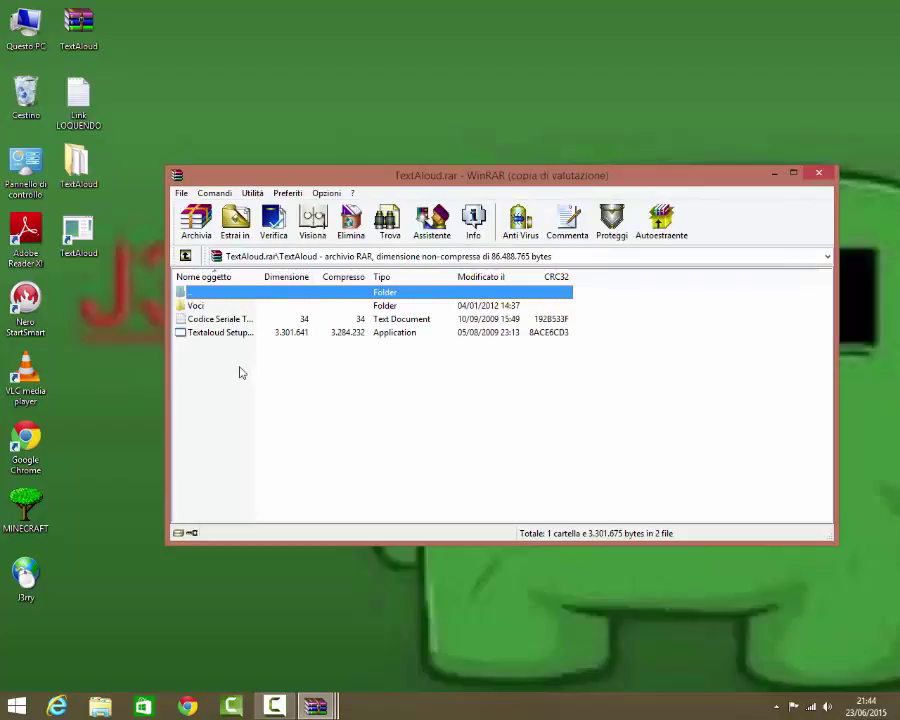
{"action": "double_click", "coordinate": [195, 306]}
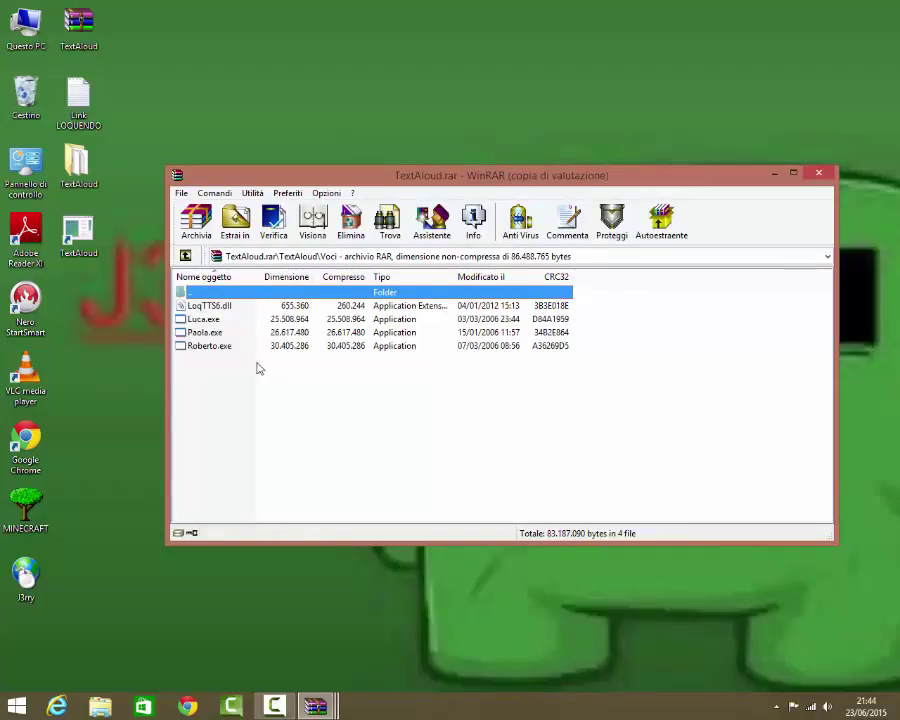
- Examine the voice installers Roberto.exe, Paola.exe and Luca.exe in the Voci folder
{"action": "mouse_move", "coordinate": [201, 376]}
{"action": "left_mouse_down"}
{"action": "mouse_move", "coordinate": [201, 332]}
{"action": "mouse_move", "coordinate": [205, 362]}
{"action": "left_mouse_up"}
{"action": "left_click", "coordinate": [206, 348]}
{"action": "key", "text": "Up"}
{"action": "key", "text": "Up"}
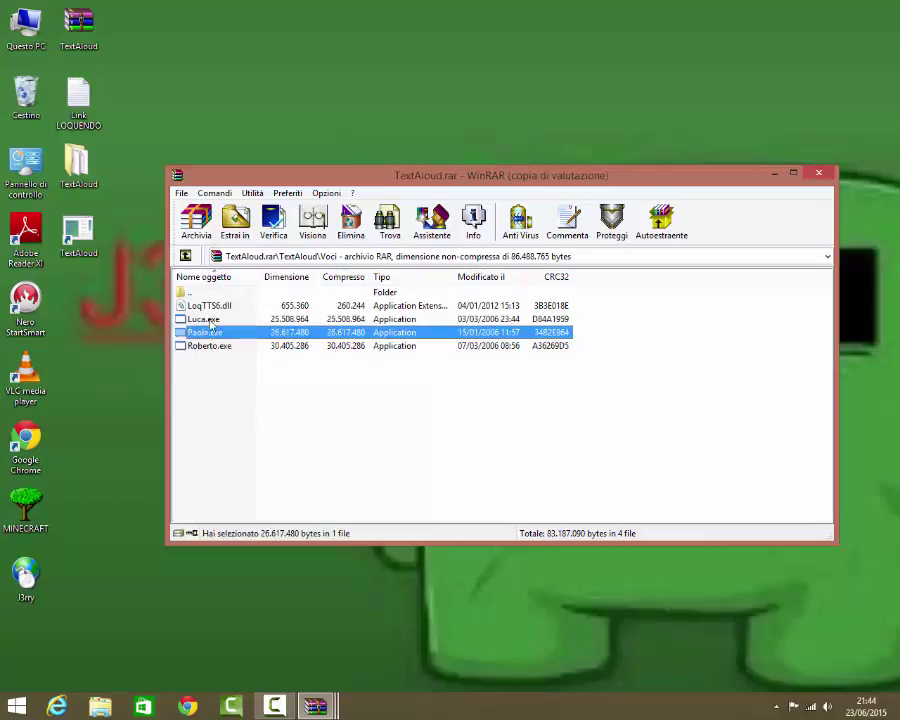
{"action": "left_click", "coordinate": [252, 403]}
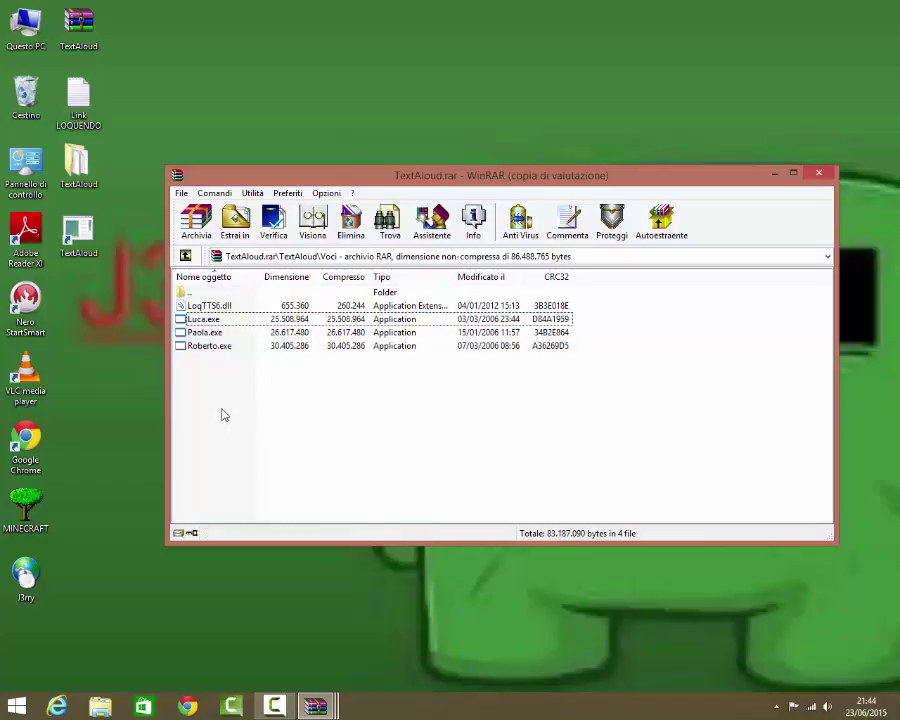
{"action": "left_click_drag", "start_coordinate": [223, 412], "coordinate": [270, 470]}
{"action": "left_click", "coordinate": [268, 466]}
{"action": "left_click", "coordinate": [257, 345]}
{"action": "left_click", "coordinate": [257, 332]}
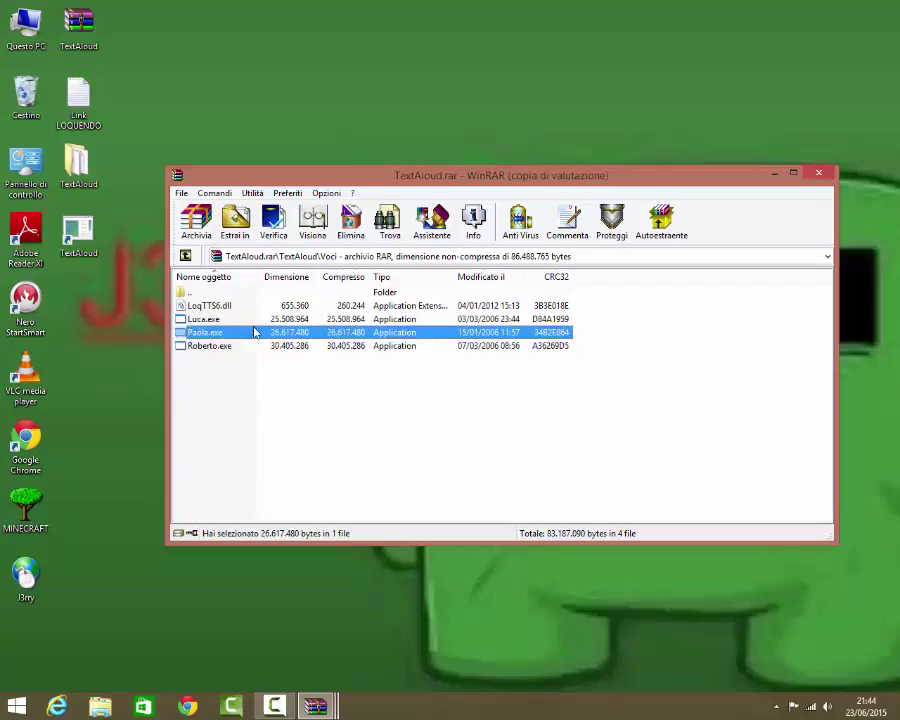
{"action": "left_click", "coordinate": [257, 319]}
{"action": "left_click", "coordinate": [255, 383]}
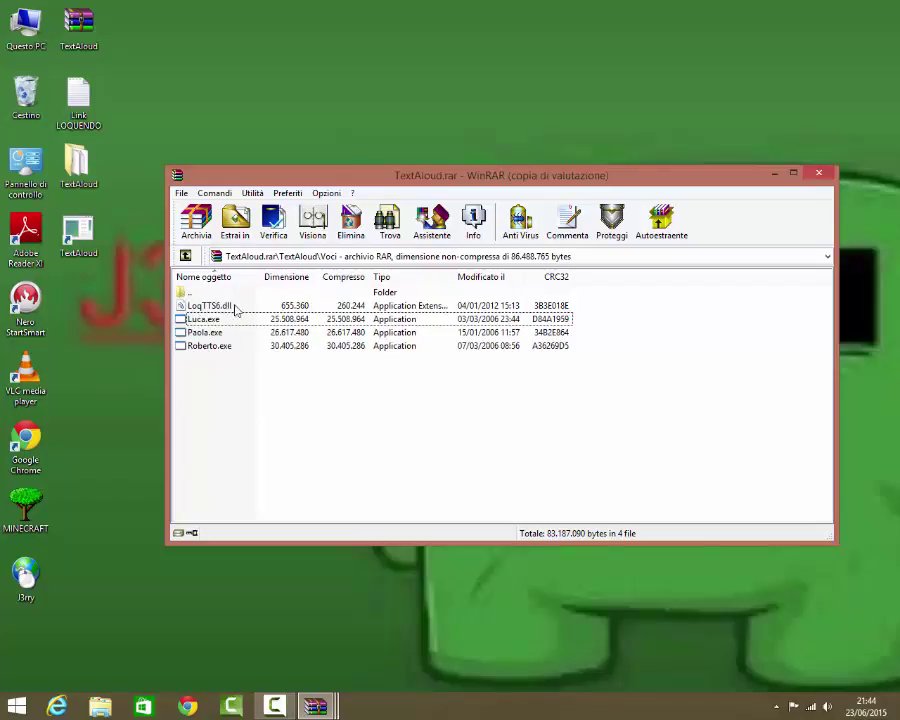
- Reposition the WinRAR window, select LoqTTS6.dll in the Voci folder and minimize the window
{"action": "left_click_drag", "start_coordinate": [422, 175], "coordinate": [485, 116]}
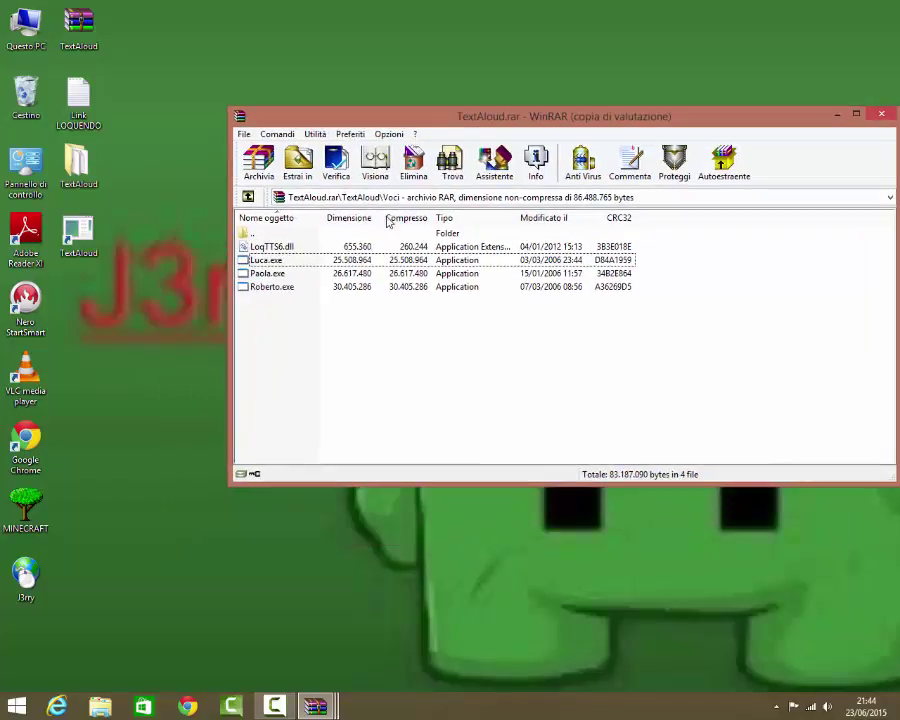
{"action": "left_click", "coordinate": [340, 246]}
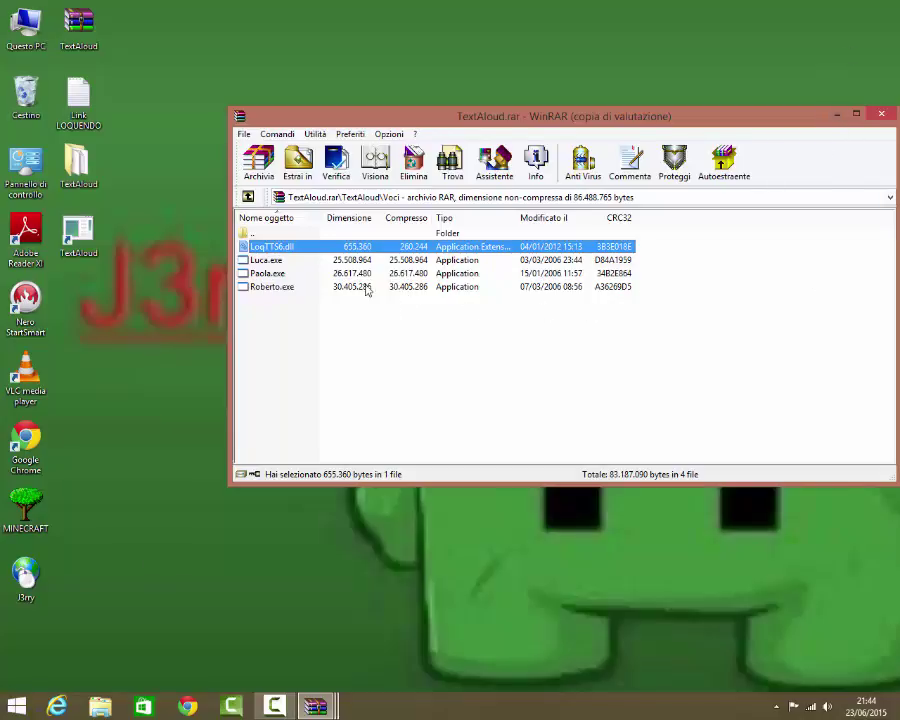
{"action": "left_click", "coordinate": [300, 287]}
{"action": "left_click", "coordinate": [313, 274]}
{"action": "left_click", "coordinate": [313, 260]}
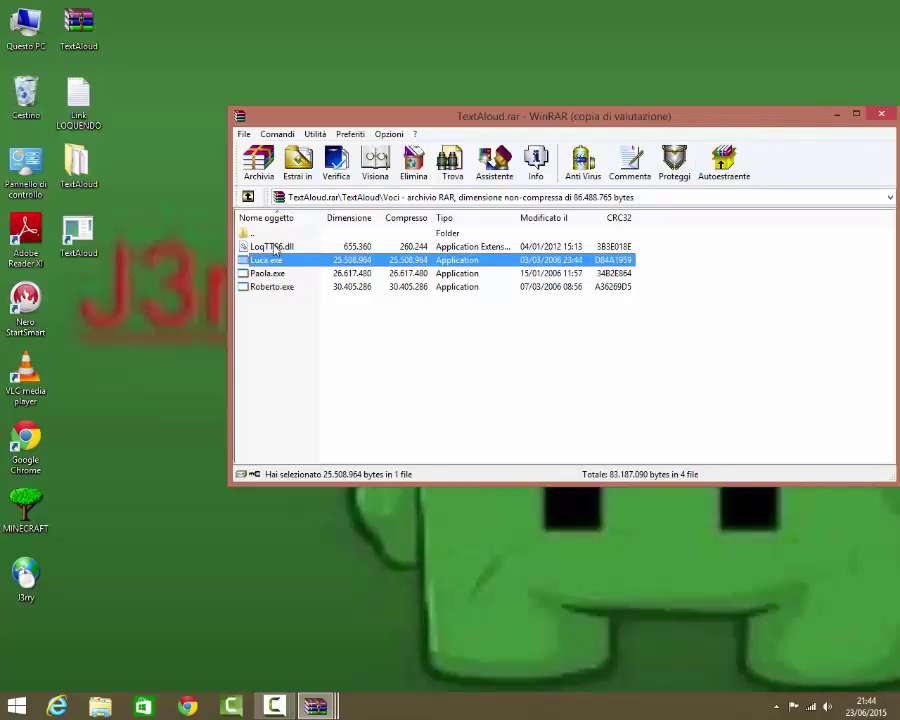
{"action": "left_click", "coordinate": [276, 247]}
{"action": "left_click", "coordinate": [836, 115]}
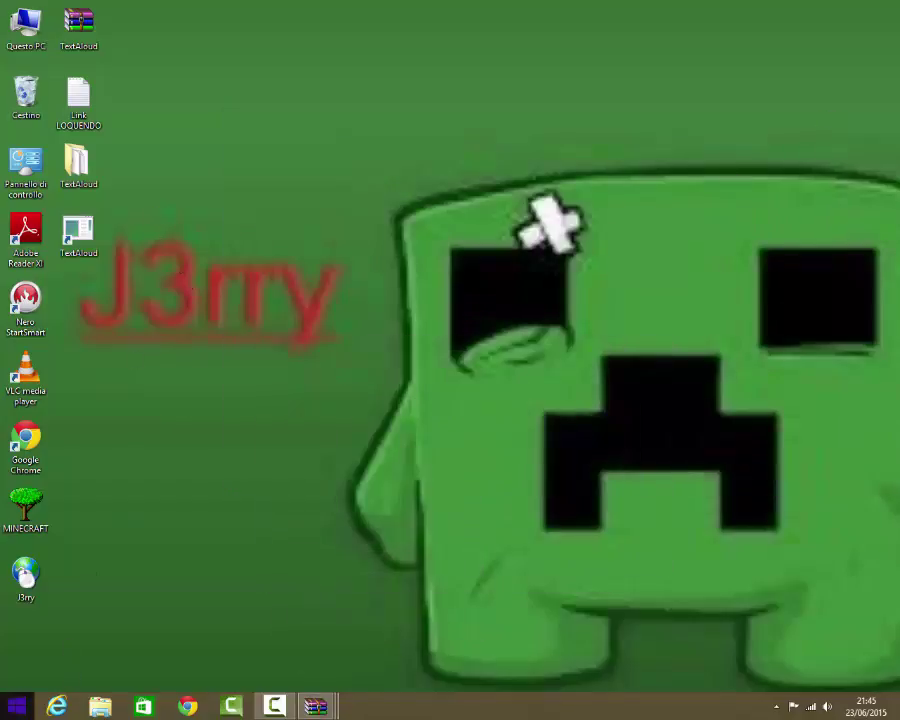
{"action": "left_click", "coordinate": [16, 707]}
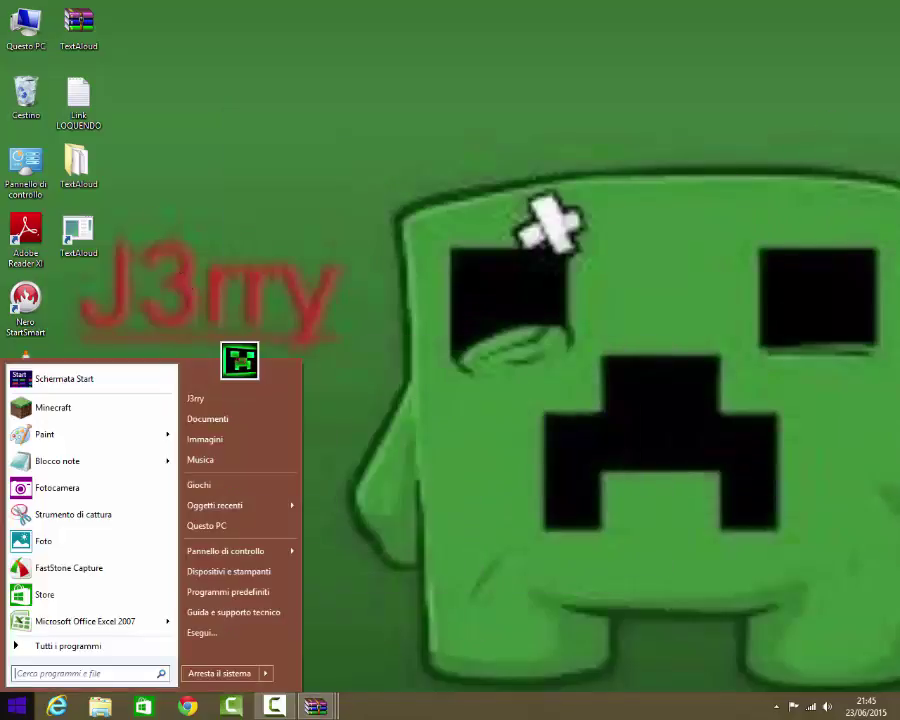
{"action": "left_click", "coordinate": [62, 386]}
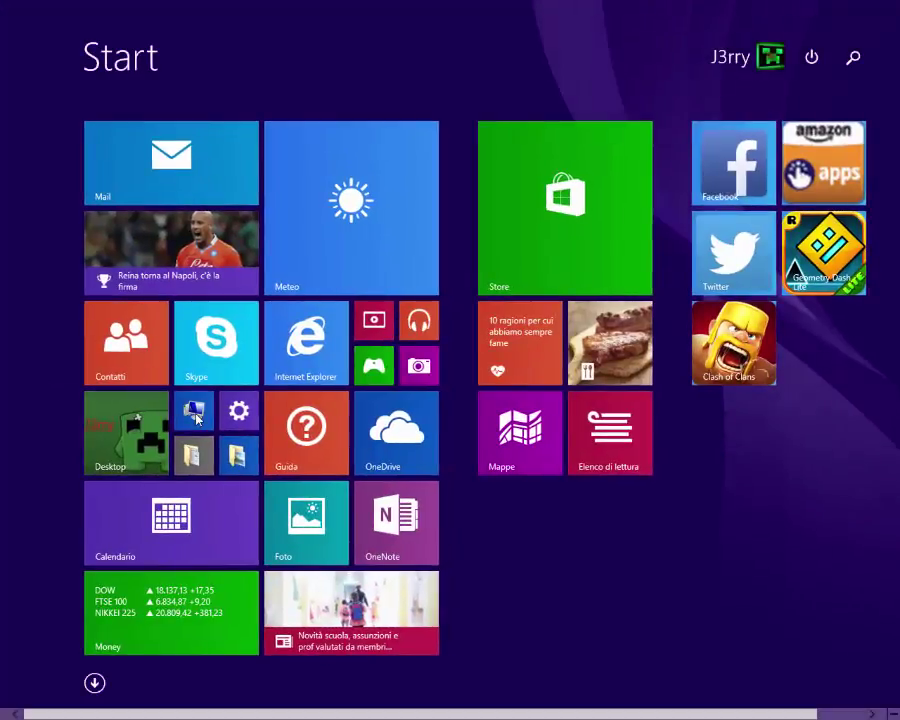
{"action": "left_click", "coordinate": [196, 412]}
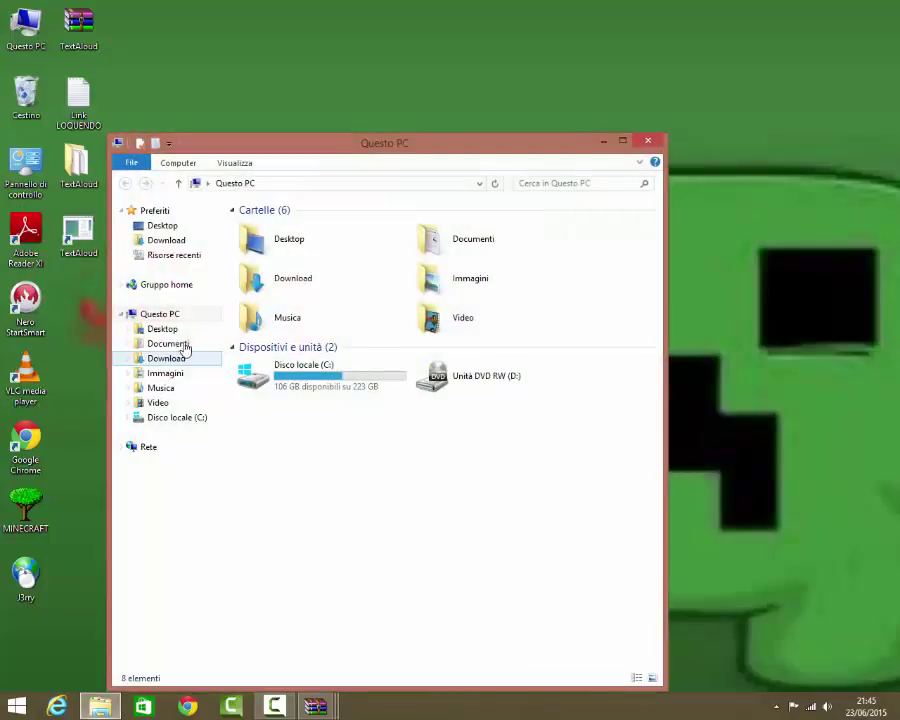
{"action": "left_click", "coordinate": [648, 141]}
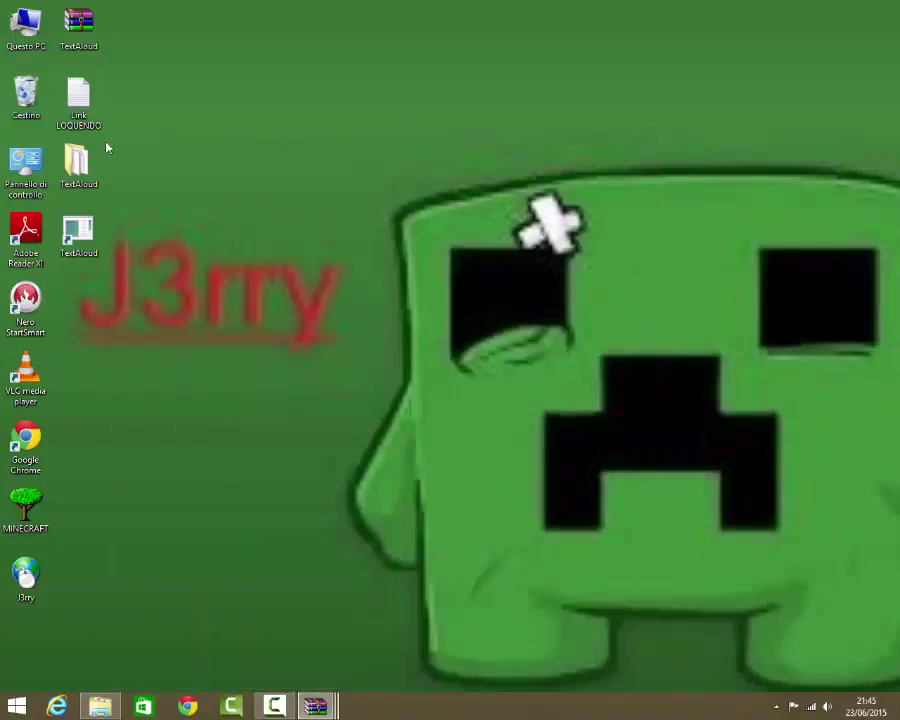
- Open Questo PC from the Windows Start screen
{"action": "left_click", "coordinate": [38, 30]}
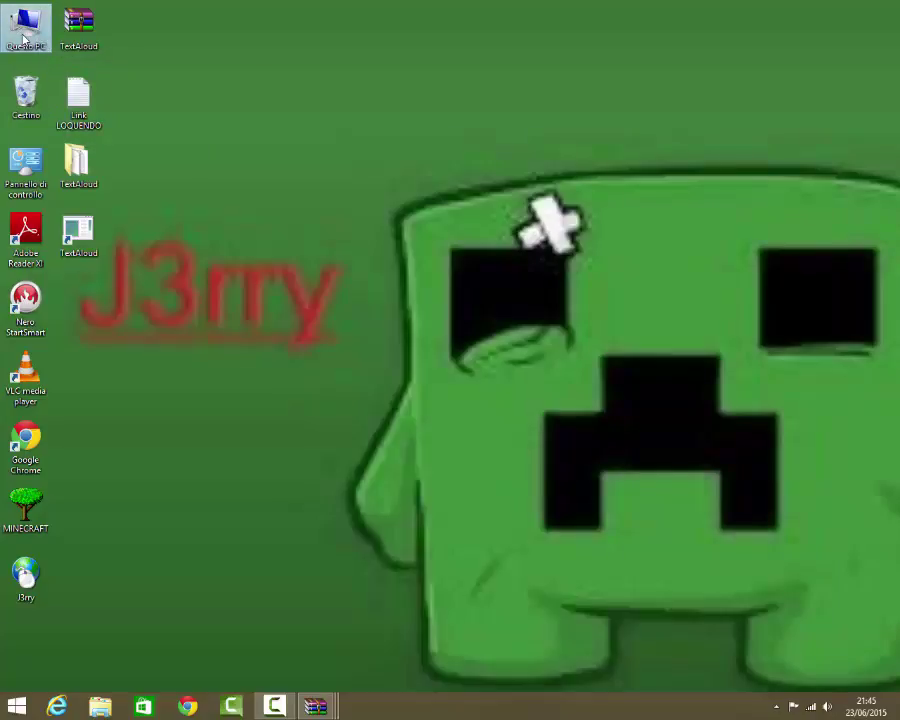
{"action": "key", "text": "super"}
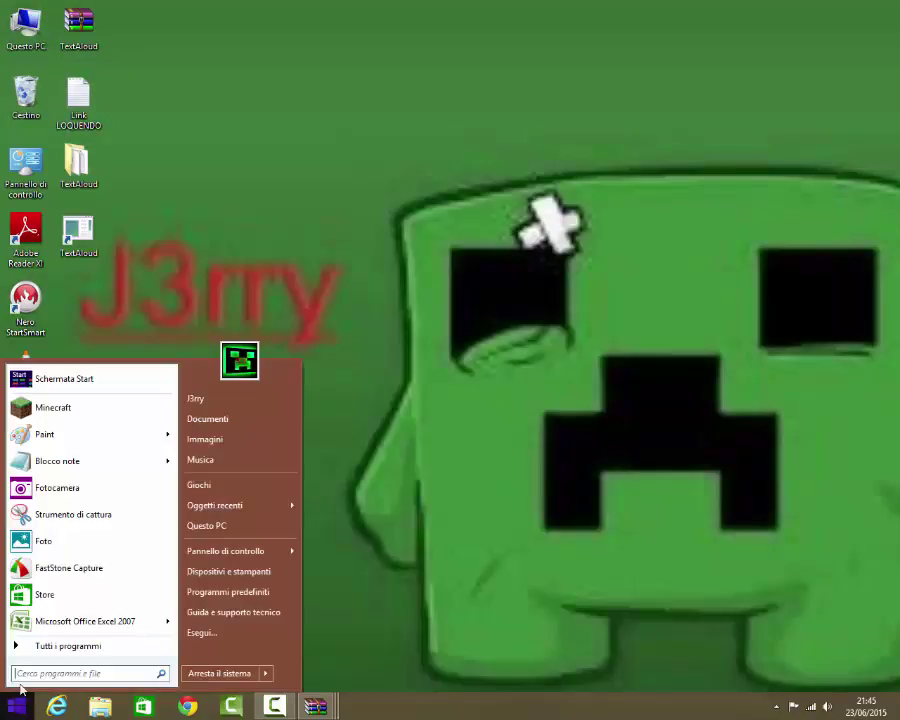
{"action": "left_click", "coordinate": [98, 380]}
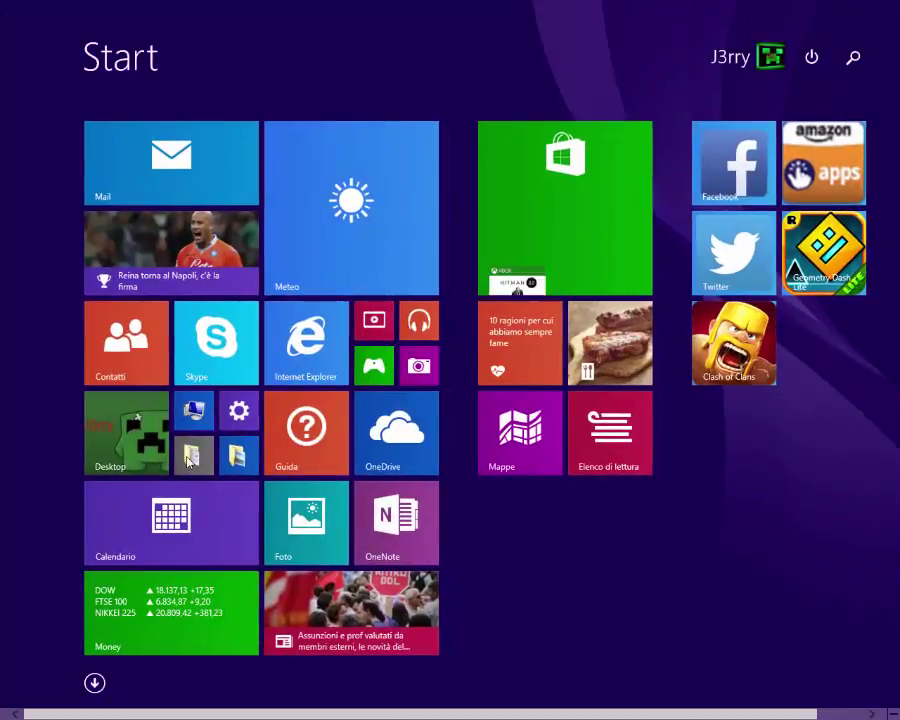
{"action": "left_click_drag", "start_coordinate": [140, 716], "coordinate": [186, 716]}
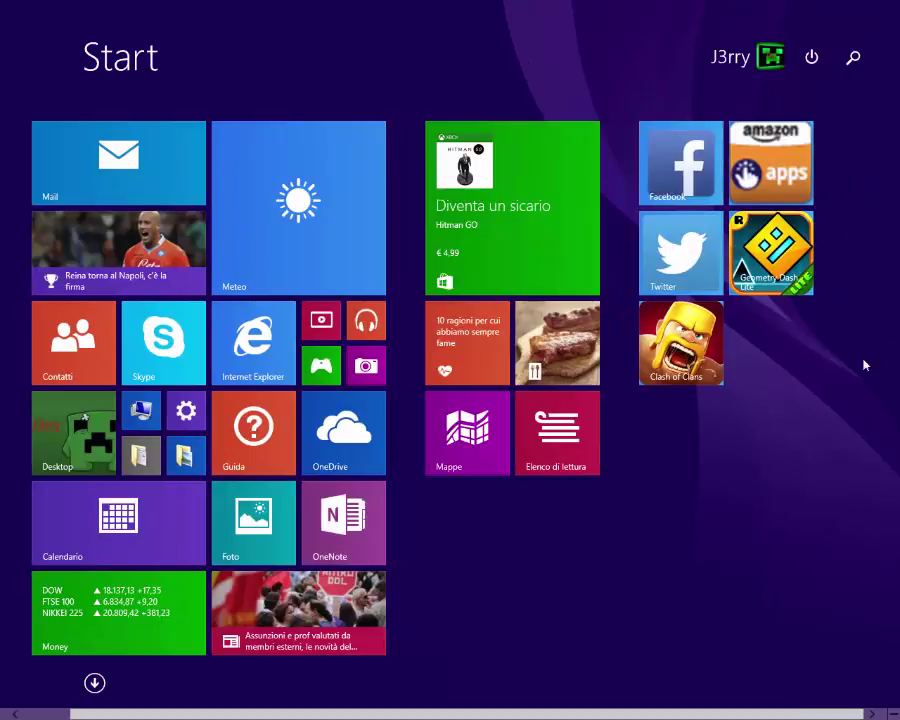
{"action": "left_click_drag", "start_coordinate": [560, 711], "coordinate": [422, 711]}
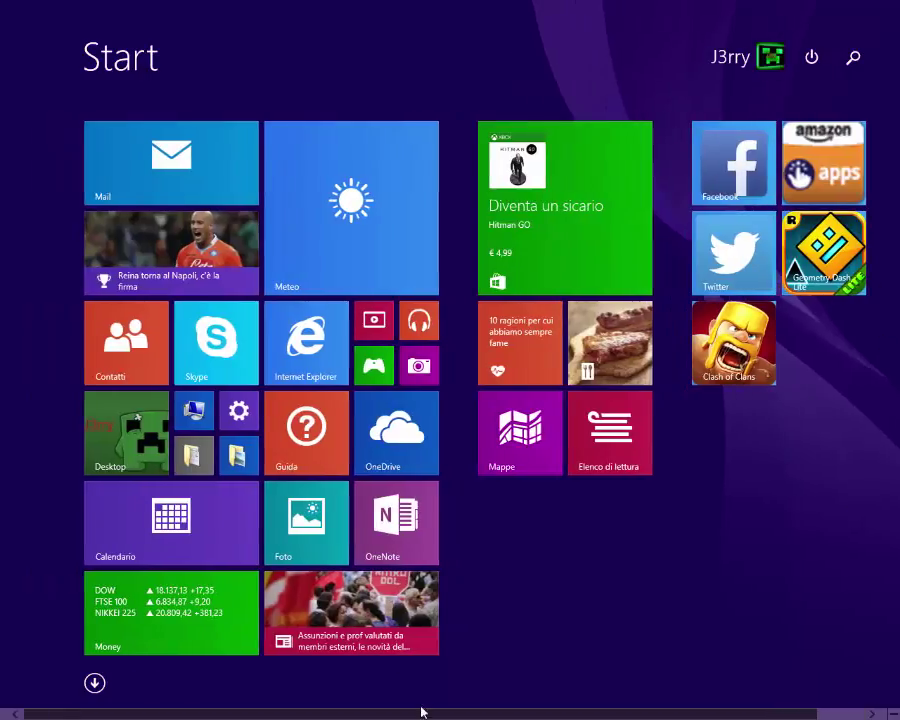
{"action": "left_click", "coordinate": [213, 443]}
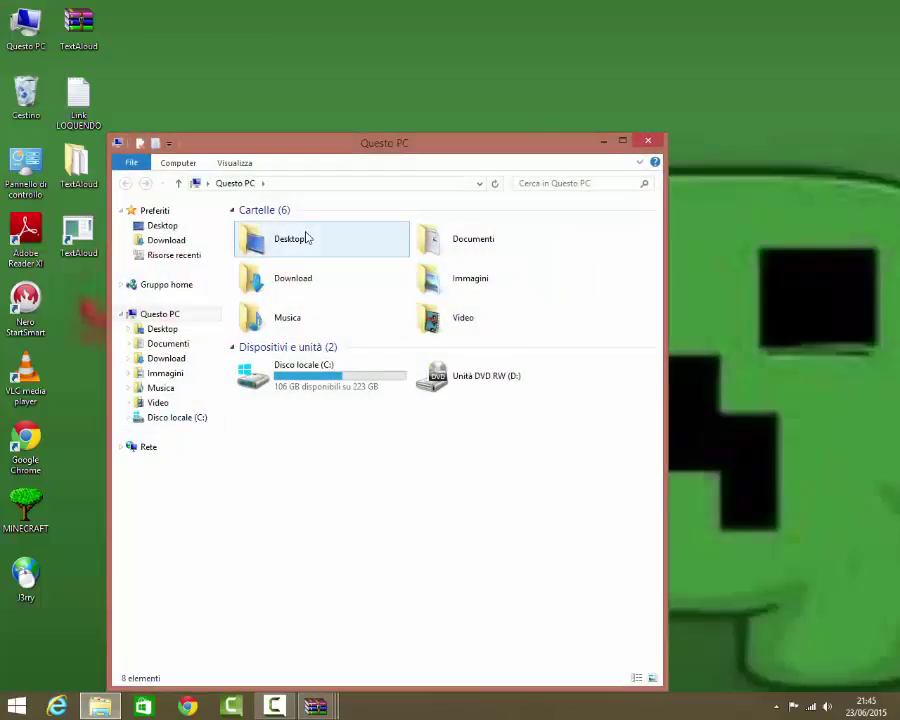
- Go to the Programmi (x86)\Loquendo\LTTS folder on Disco locale (C:)
{"action": "double_click", "coordinate": [303, 388]}
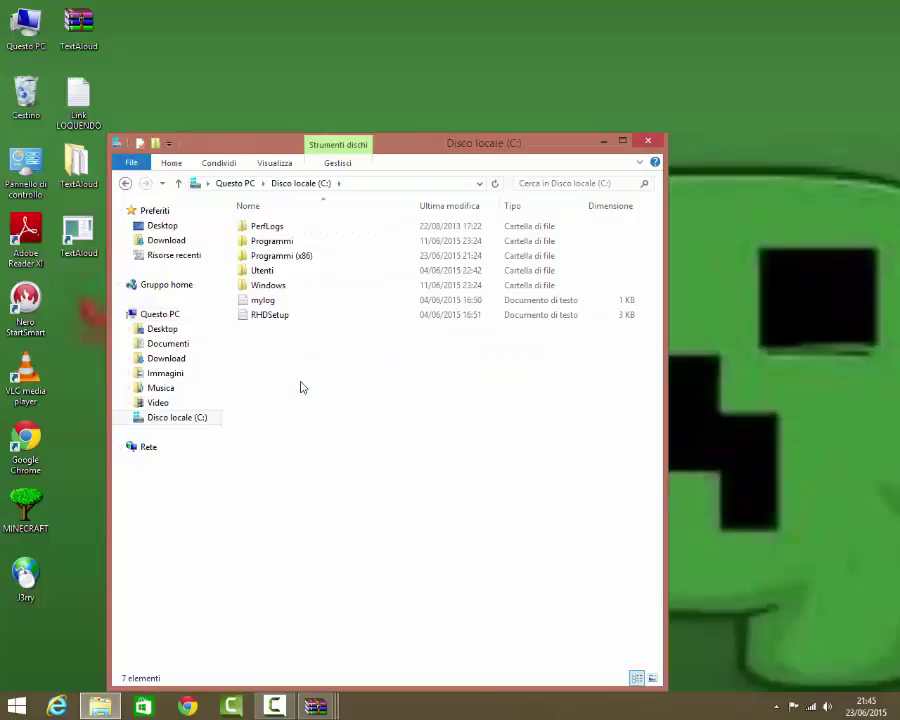
{"action": "left_click", "coordinate": [307, 247]}
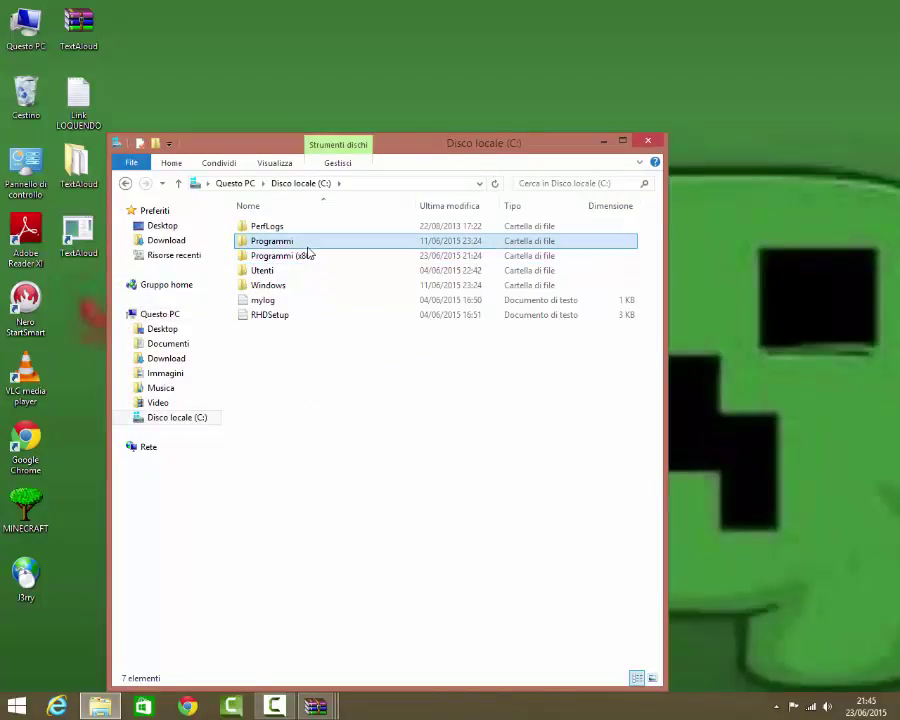
{"action": "double_click", "coordinate": [303, 256]}
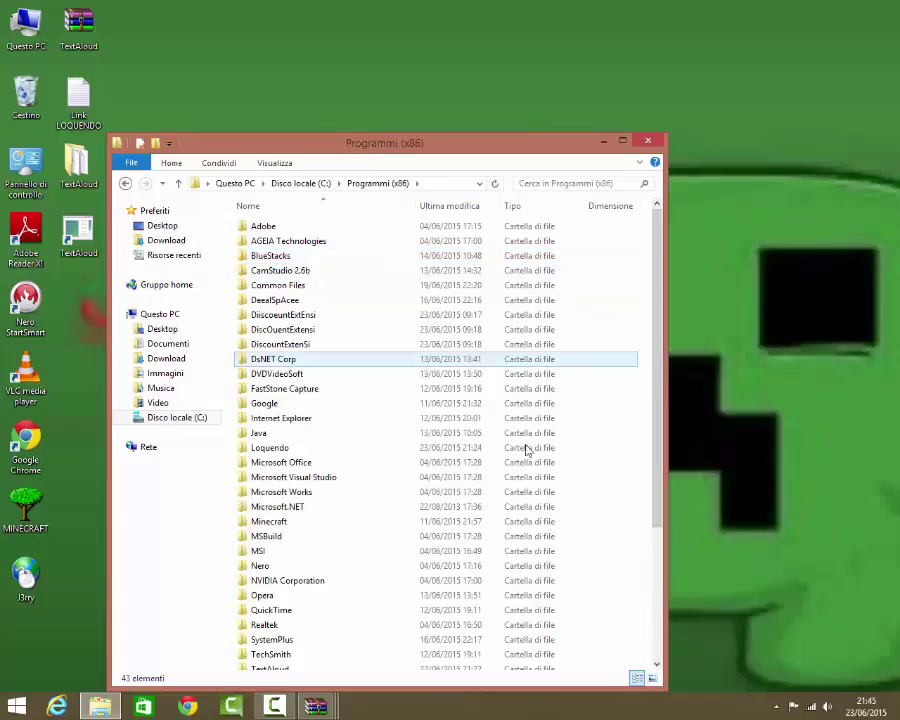
{"action": "double_click", "coordinate": [398, 455]}
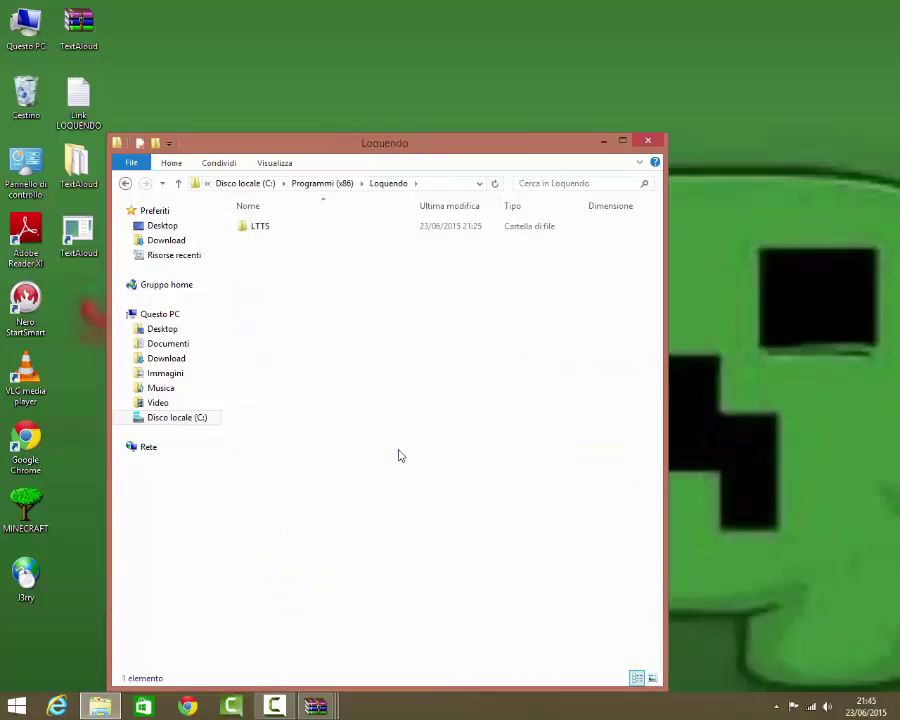
{"action": "double_click", "coordinate": [318, 231]}
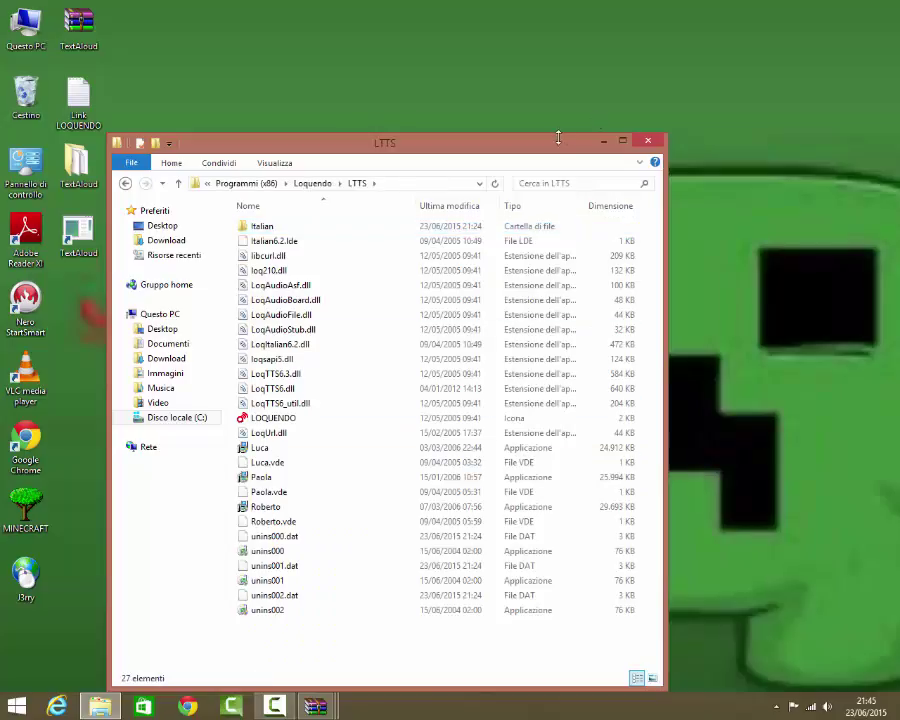
- Move the LTTS window clear of the desktop icons and open the TextAloud\Voci folder inside the TextAloud.rar archive
{"action": "left_click_drag", "start_coordinate": [558, 137], "coordinate": [761, 68]}
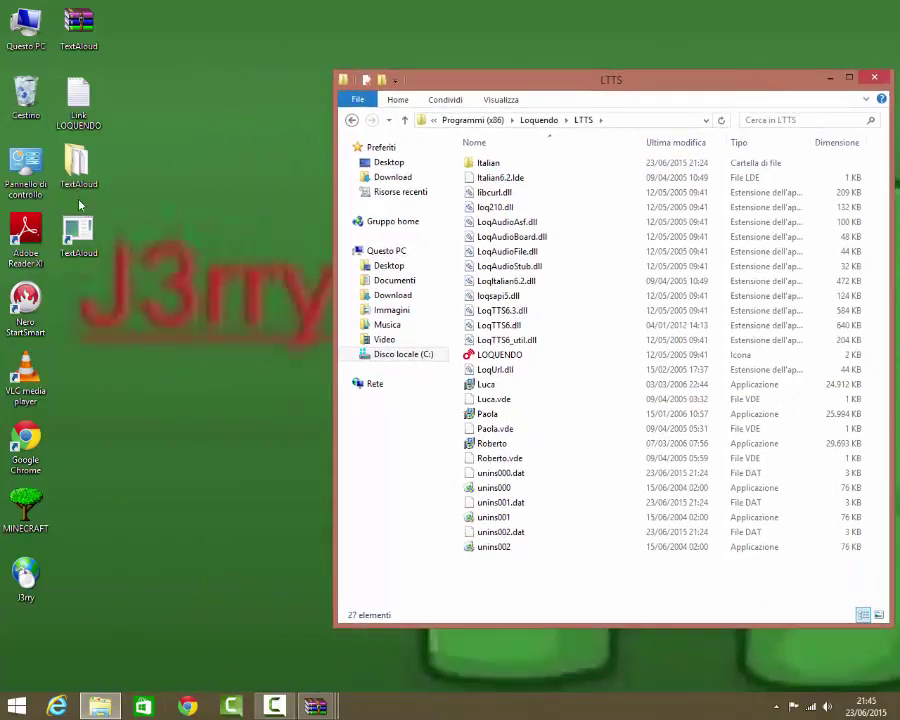
{"action": "double_click", "coordinate": [80, 28]}
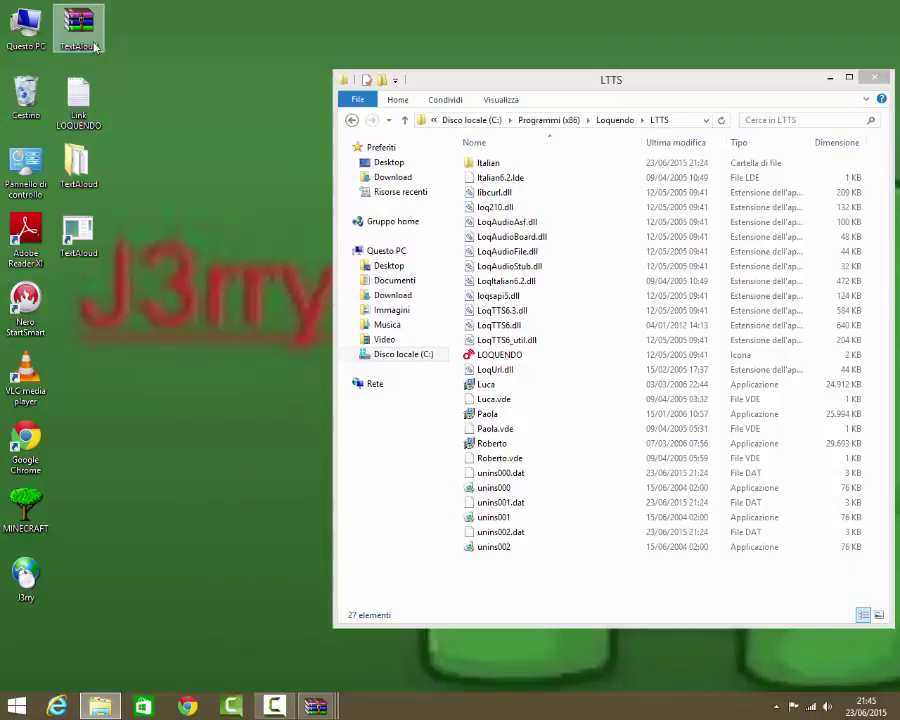
{"action": "double_click", "coordinate": [292, 159]}
{"action": "double_click", "coordinate": [266, 159]}
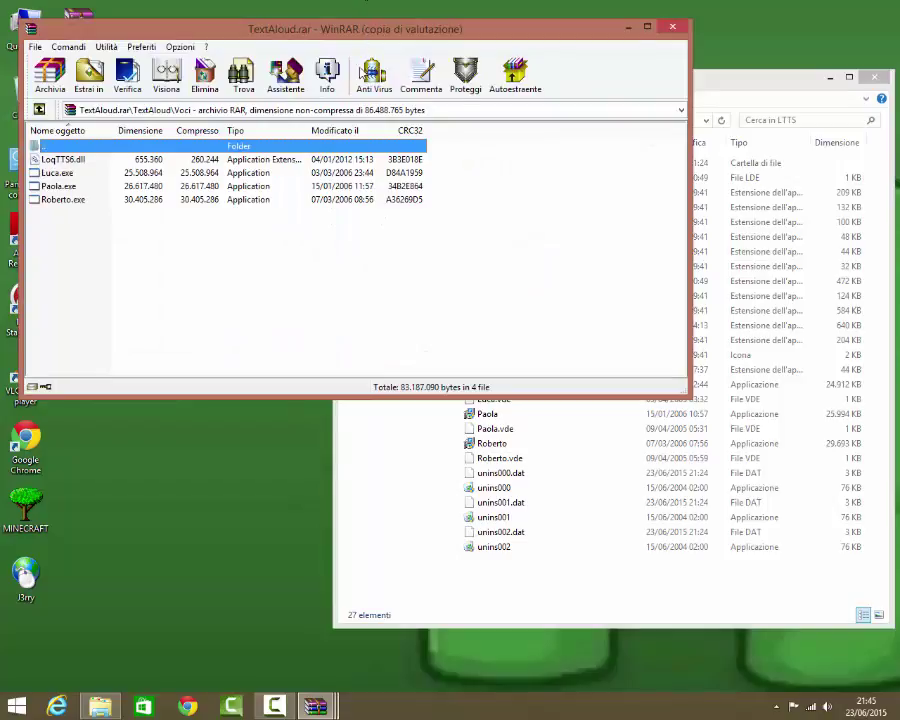
- Move the WinRAR window below the LTTS file list and try to copy LoqTTS6.dll from the archive into the LTTS folder
{"action": "left_click_drag", "start_coordinate": [360, 41], "coordinate": [404, 220]}
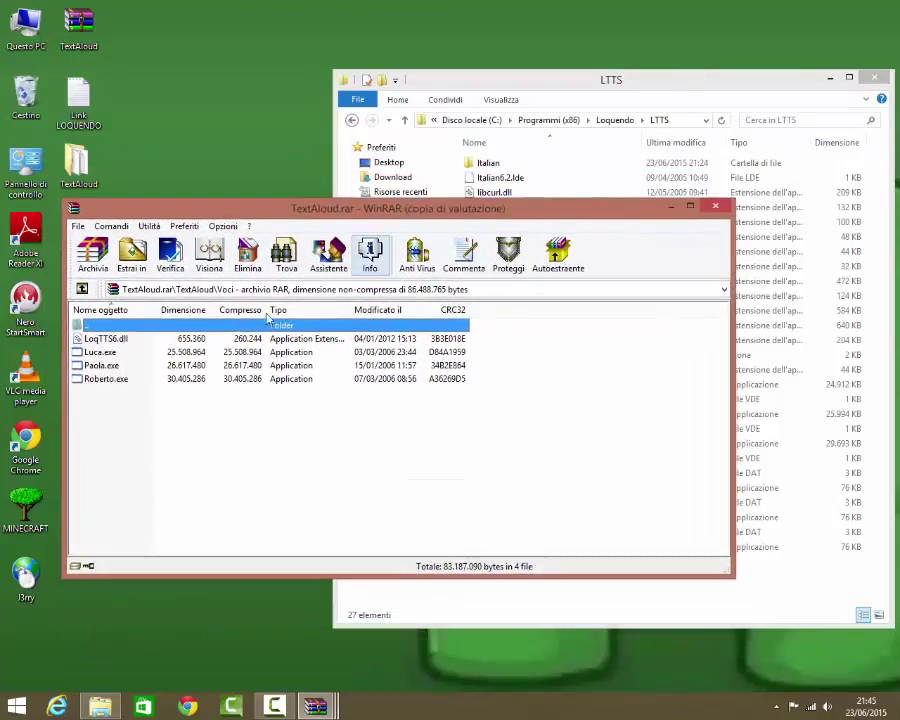
{"action": "left_click", "coordinate": [140, 341]}
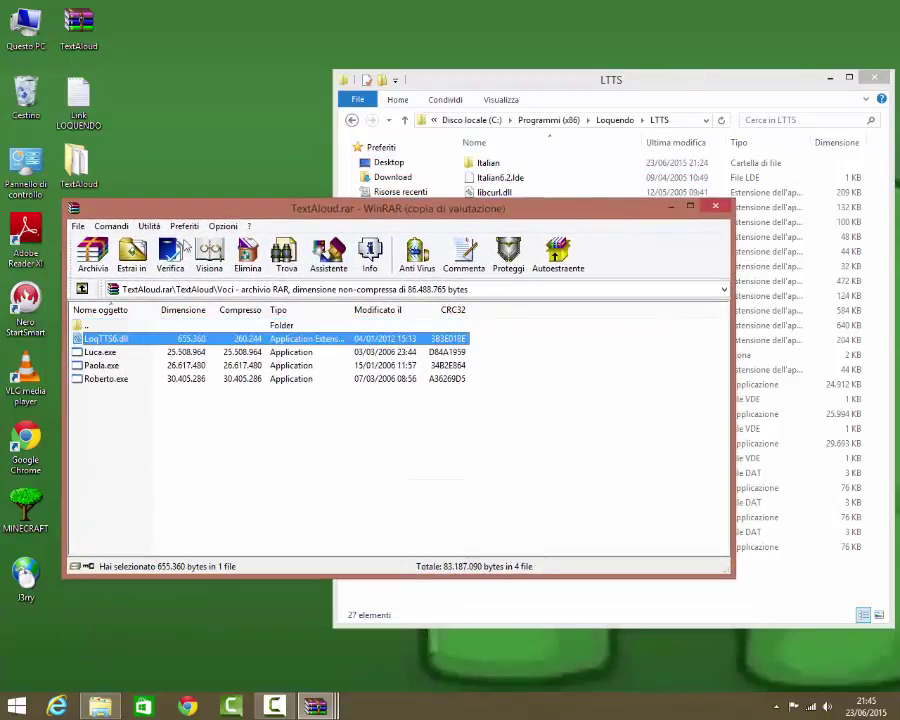
{"action": "left_click_drag", "start_coordinate": [195, 220], "coordinate": [229, 381]}
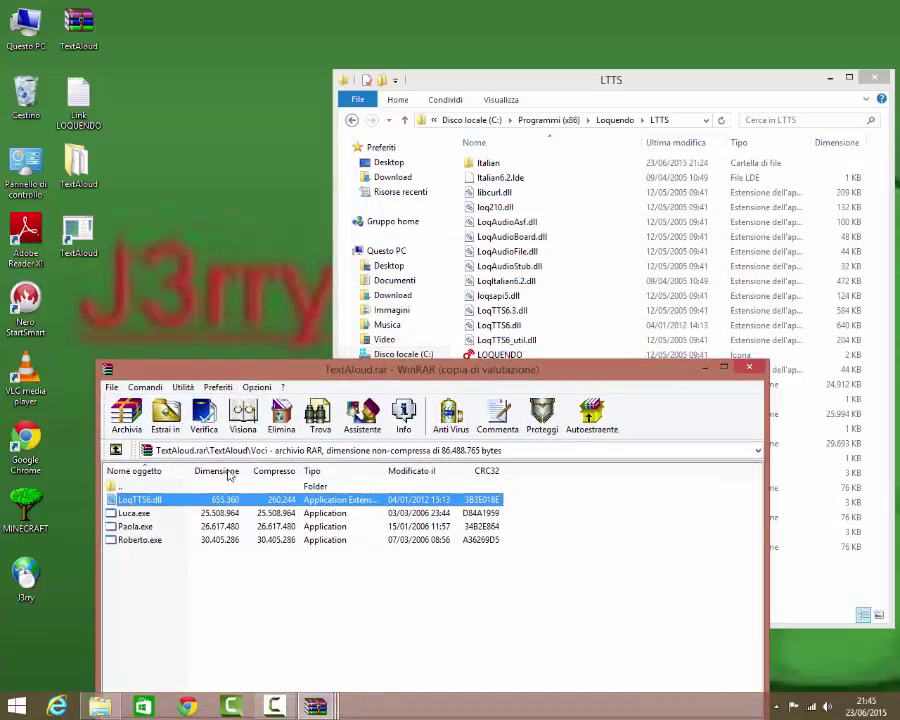
{"action": "left_click_drag", "start_coordinate": [230, 499], "coordinate": [758, 372]}
- Examine the DLL files around LoqTTS6.dll in the LTTS folder and close the folder window
{"action": "left_click", "coordinate": [598, 341]}
{"action": "left_click", "coordinate": [603, 297]}
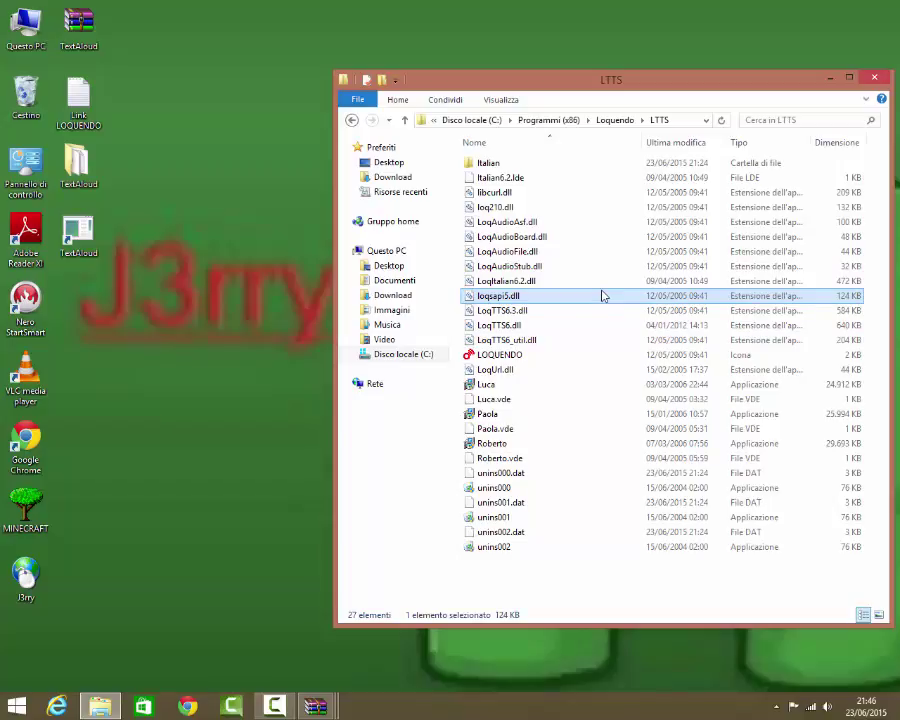
{"action": "left_click_drag", "start_coordinate": [677, 83], "coordinate": [537, 70]}
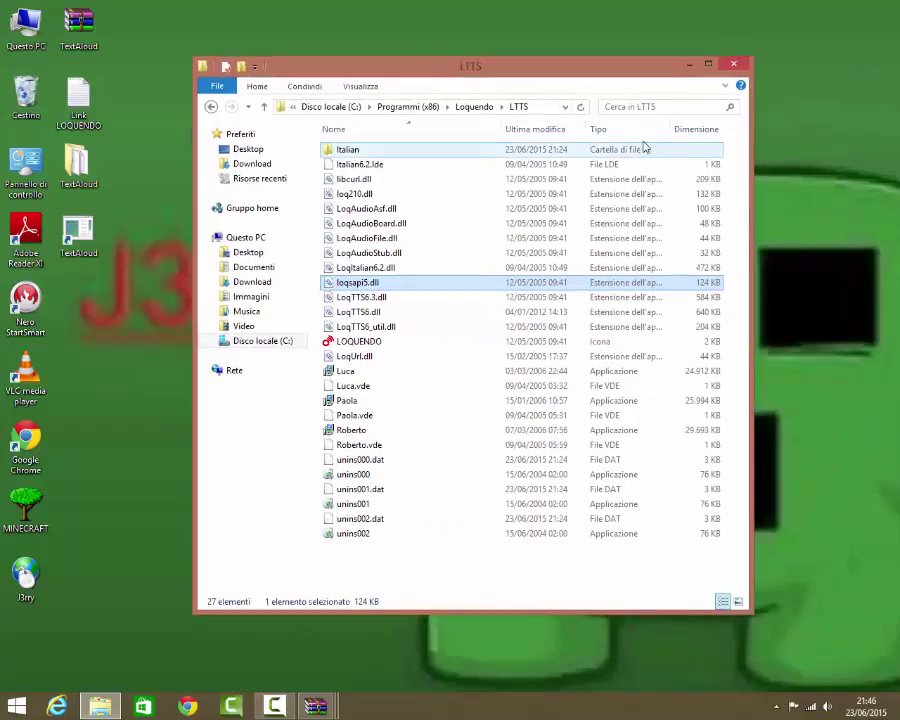
{"action": "left_click", "coordinate": [735, 170]}
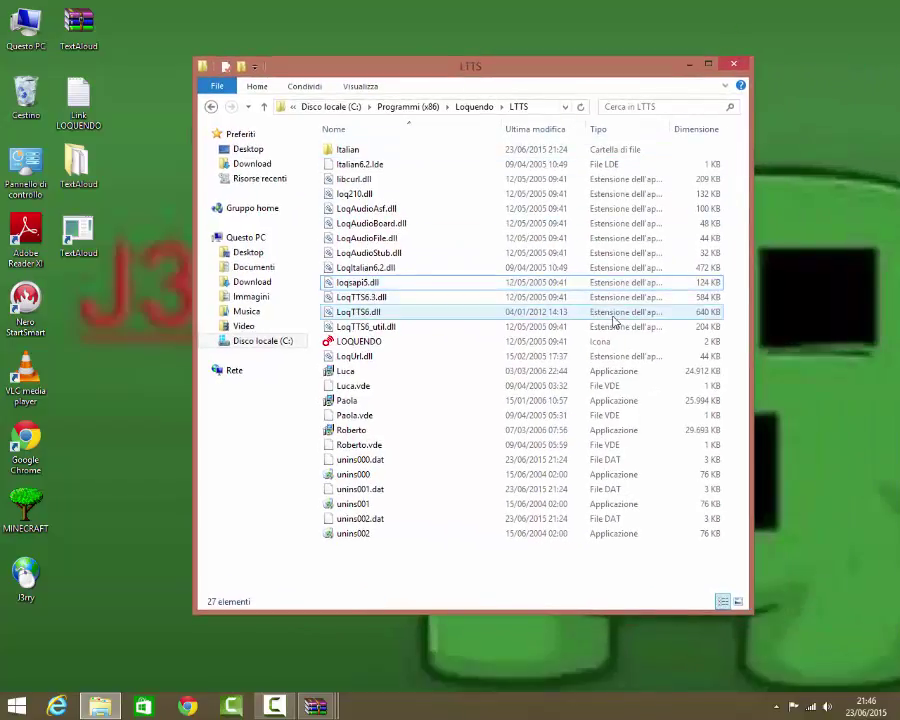
{"action": "left_click", "coordinate": [573, 340]}
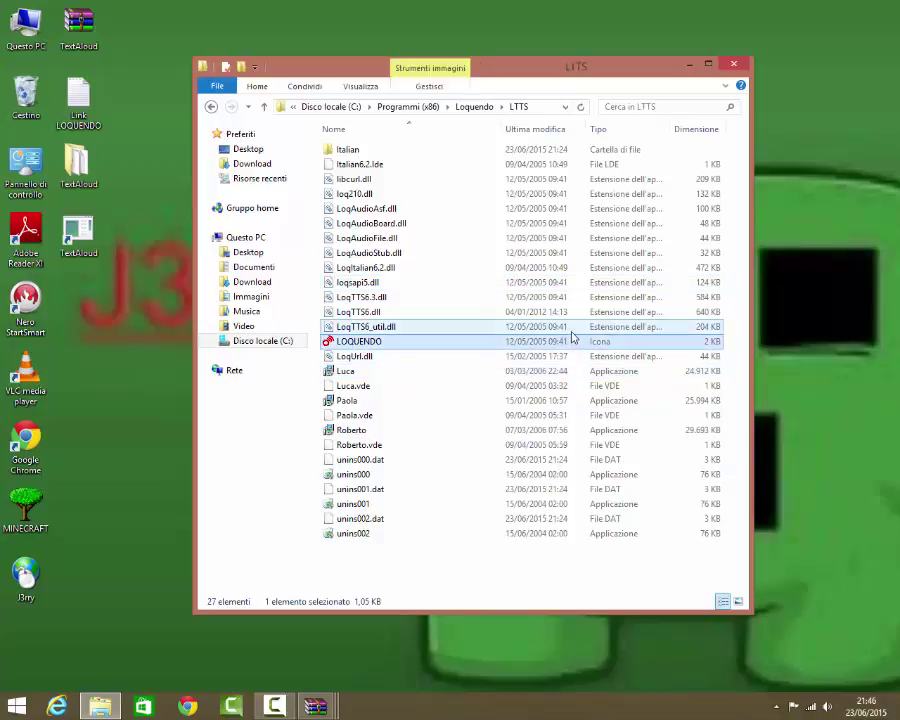
{"action": "left_click", "coordinate": [574, 326]}
{"action": "left_click", "coordinate": [574, 312]}
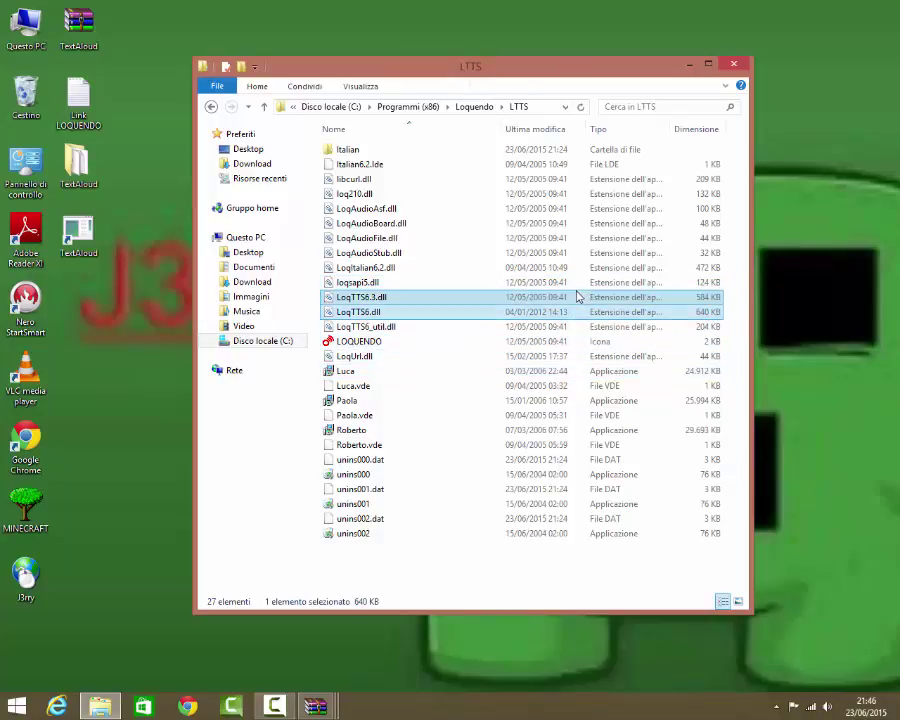
{"action": "left_click", "coordinate": [577, 297]}
{"action": "left_click", "coordinate": [583, 282]}
{"action": "left_click", "coordinate": [734, 64]}
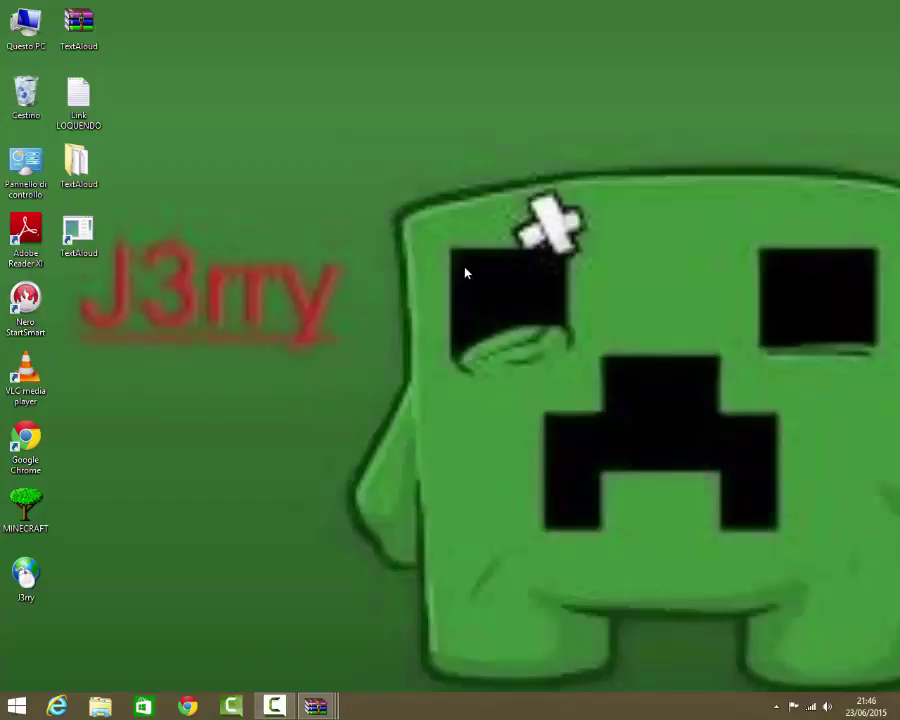
- Launch TextAloud from the desktop, dismissing its tip of the day, and view the available voices
{"action": "double_click", "coordinate": [84, 231]}
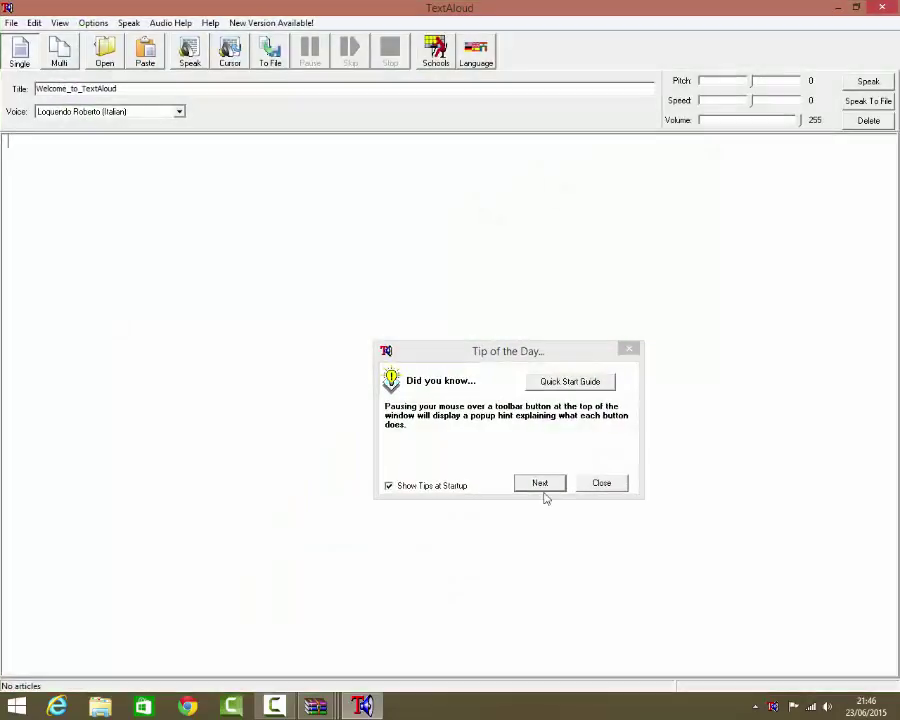
{"action": "left_click", "coordinate": [628, 349]}
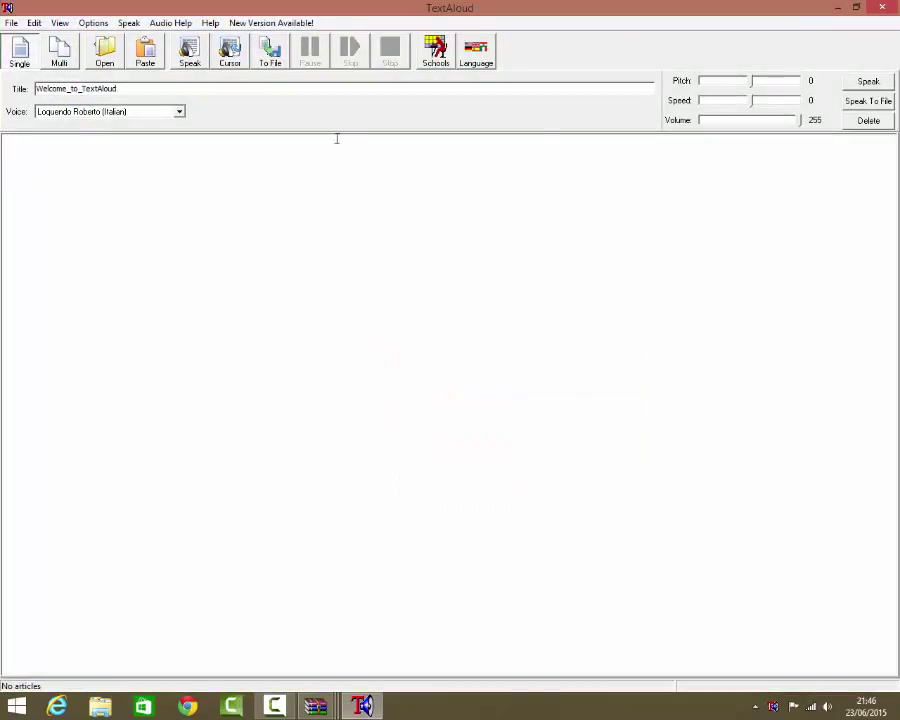
{"action": "left_click", "coordinate": [180, 111]}
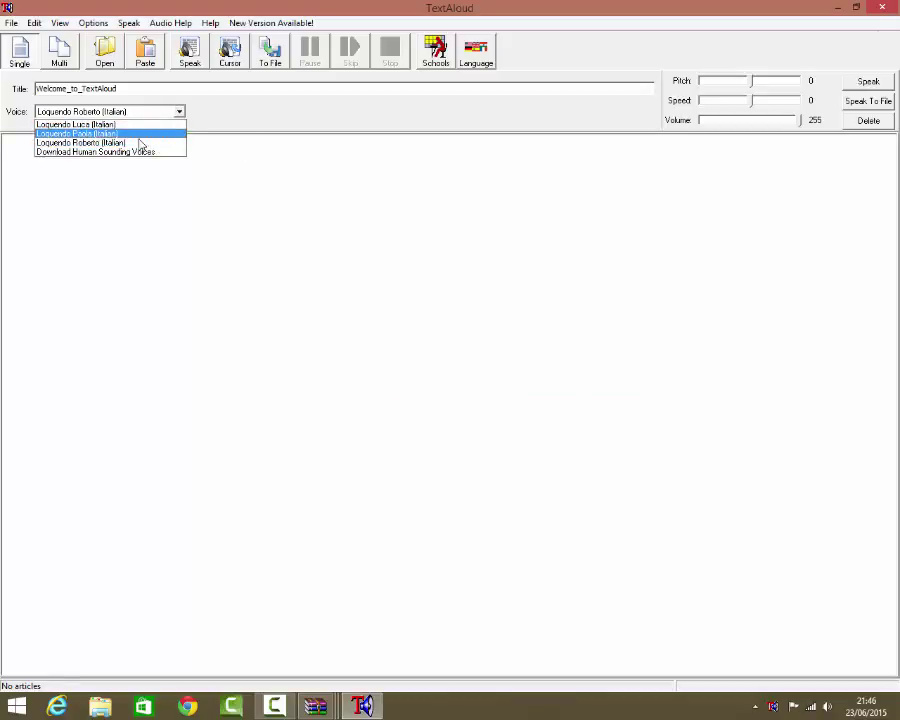
{"action": "left_click", "coordinate": [242, 247]}
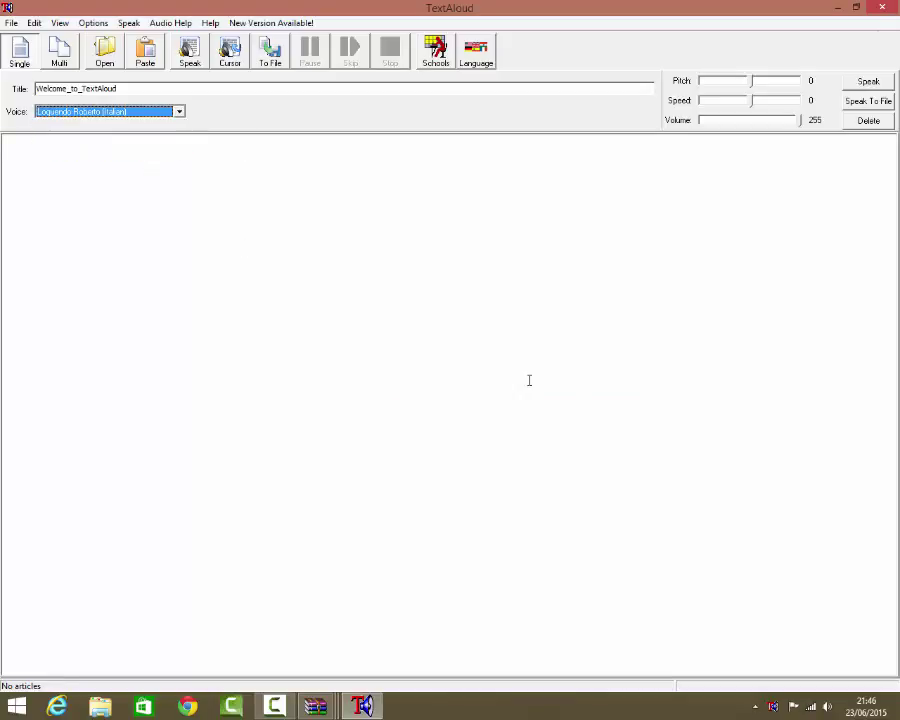
- Enter the text "ciao" and have it spoken by the Loquendo Roberto (Italian) voice with the system volume raised
{"action": "left_click", "coordinate": [560, 223]}
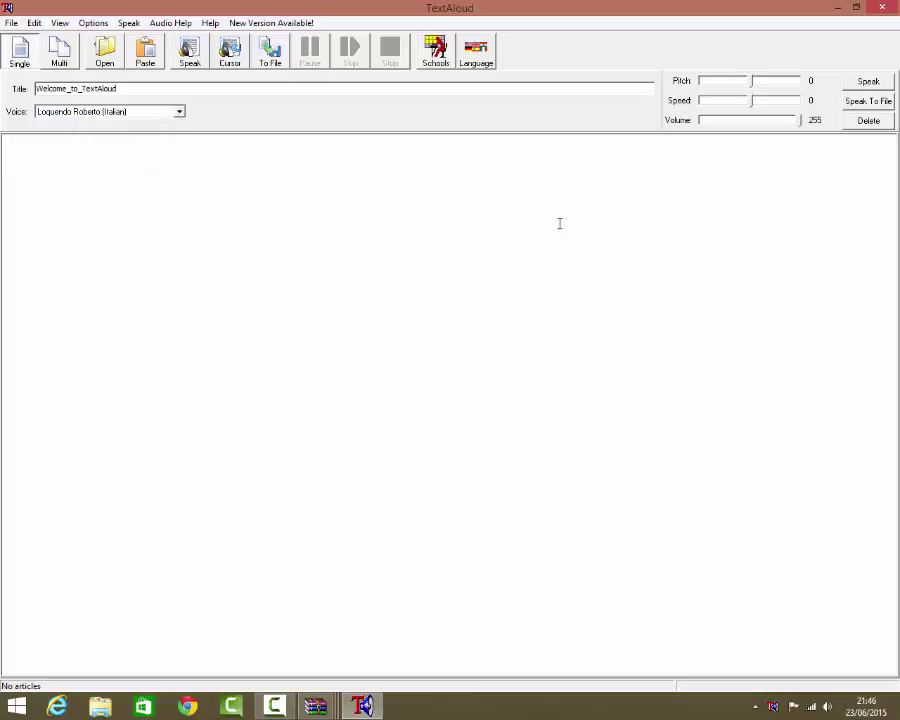
{"action": "type", "text": "ciao"}
{"action": "left_click", "coordinate": [826, 707]}
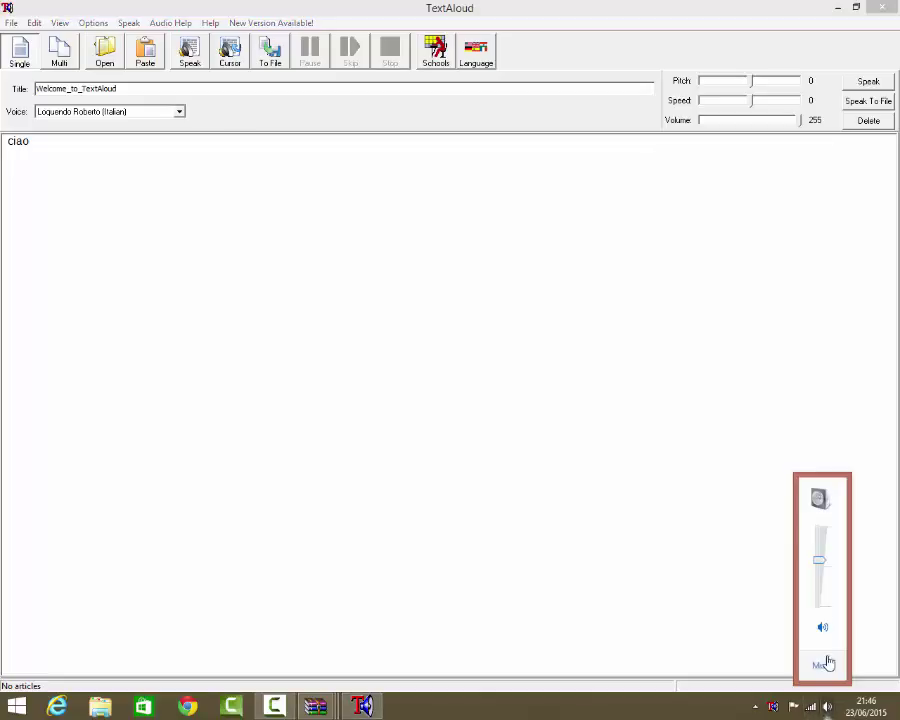
{"action": "left_click_drag", "start_coordinate": [816, 600], "coordinate": [814, 524]}
{"action": "left_click", "coordinate": [643, 496]}
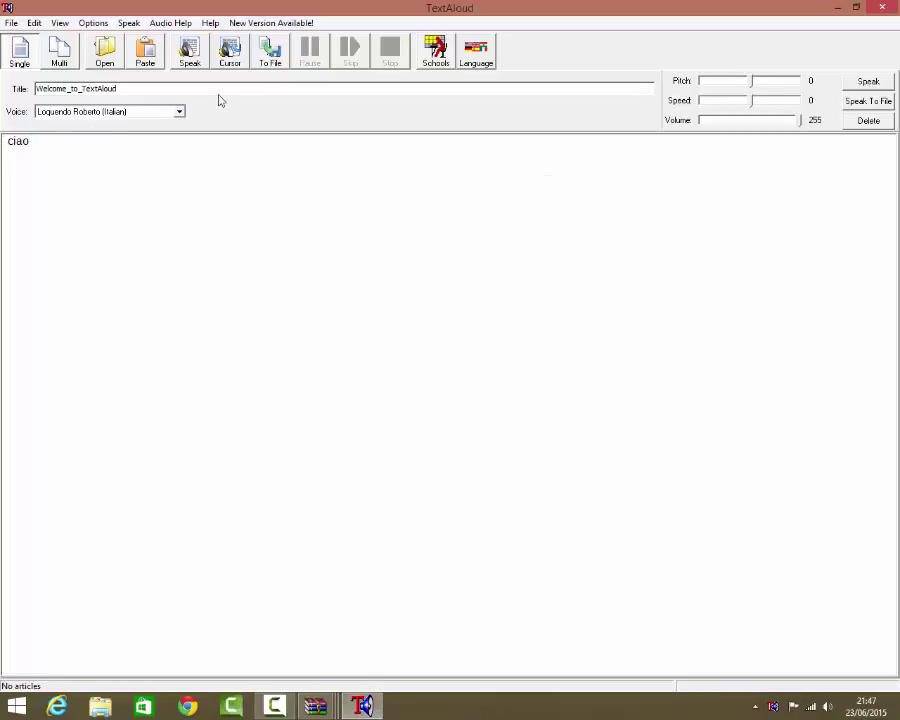
{"action": "left_click", "coordinate": [866, 83]}
- Replace the text with "Boom clap" and have it spoken by the same voice
{"action": "key", "text": "BackSpace"}
{"action": "key", "text": "BackSpace"}
{"action": "key", "text": "BackSpace"}
{"action": "key", "text": "BackSpace"}
{"action": "type", "text": "Boom cla"}
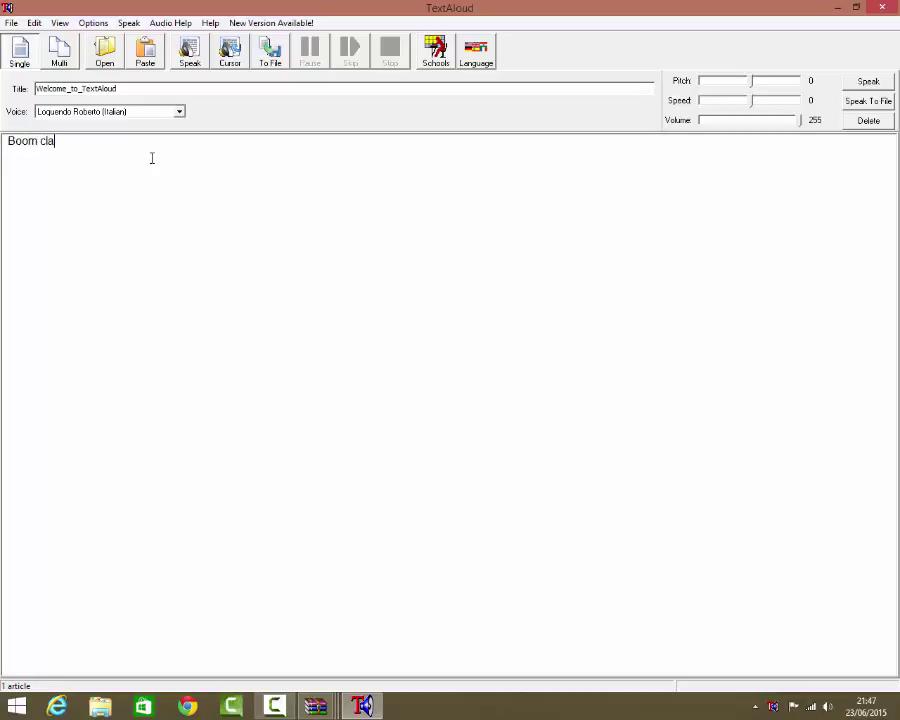
{"action": "type", "text": "p"}
{"action": "left_click", "coordinate": [875, 88]}
- Replace the text with "ciao" and have it spoken by the Loquendo Paola (Italian) voice
{"action": "left_click_drag", "start_coordinate": [66, 140], "coordinate": [2, 133]}
{"action": "key", "text": "Delete"}
{"action": "left_click", "coordinate": [179, 112]}
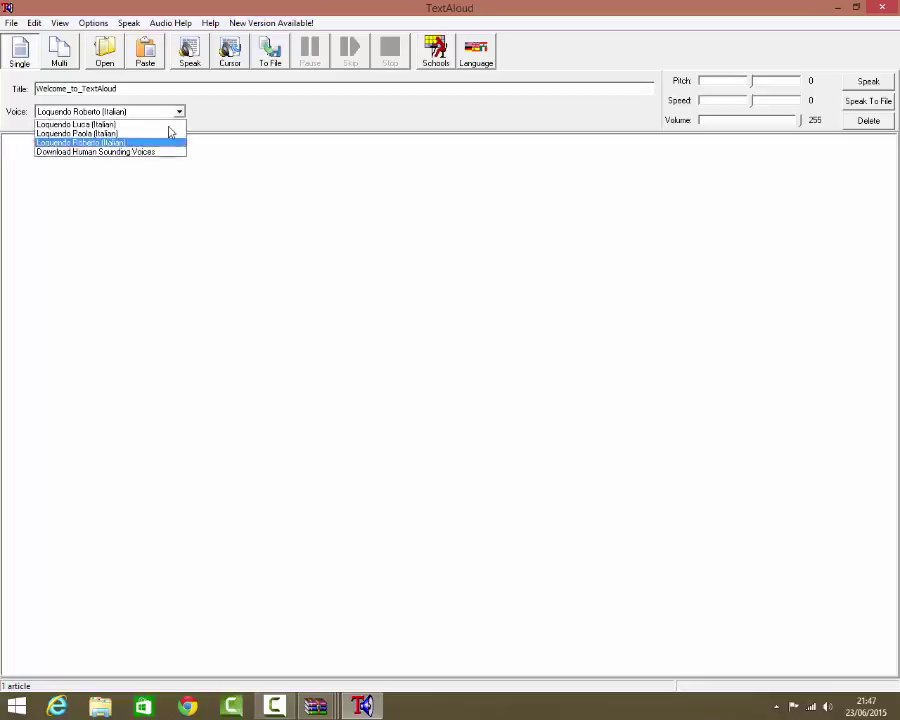
{"action": "left_click", "coordinate": [168, 134]}
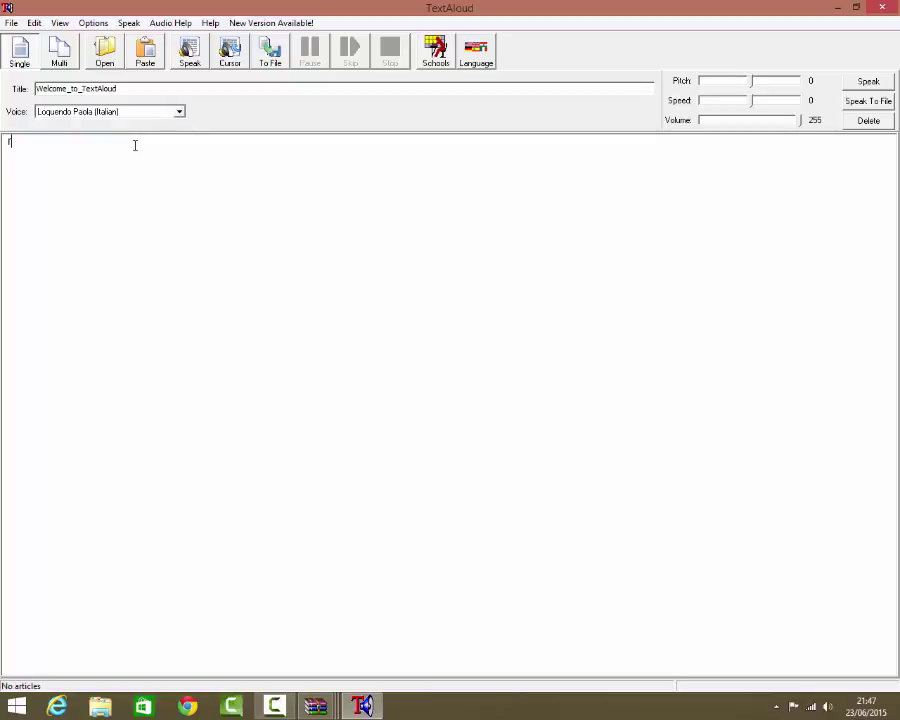
{"action": "type", "text": "ciao"}
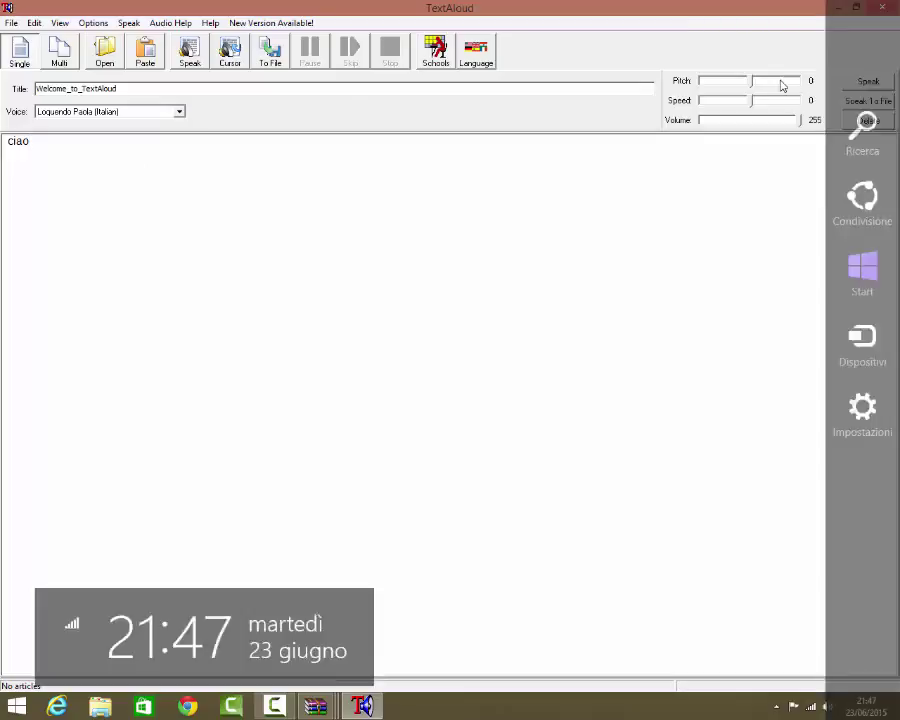
{"action": "left_click", "coordinate": [864, 81]}
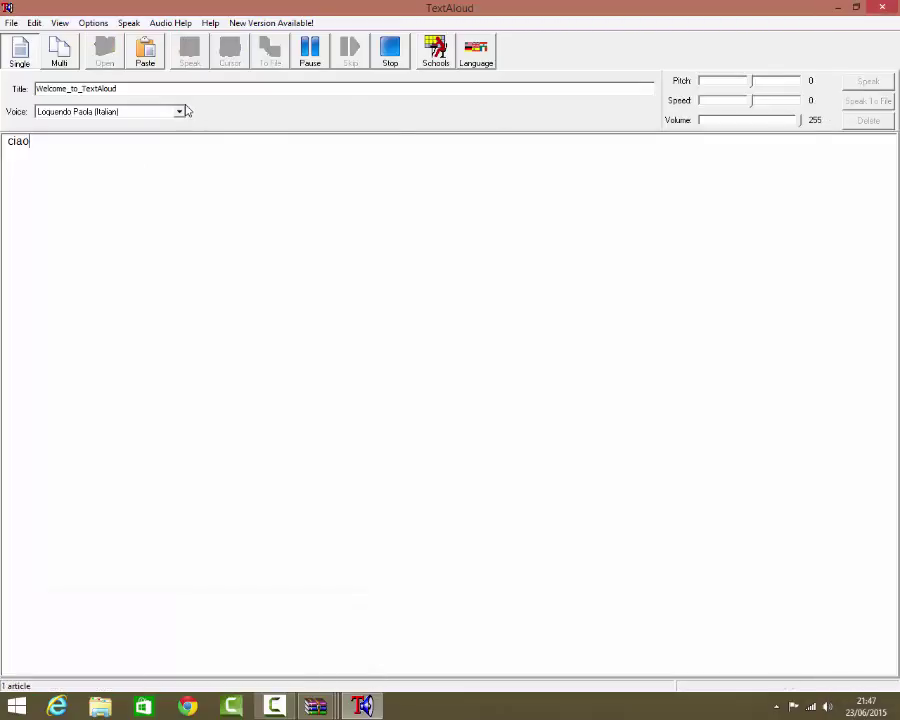
- Have the text "ciao" spoken by the Loquendo Luca (Italian) voice
{"action": "left_click", "coordinate": [179, 112]}
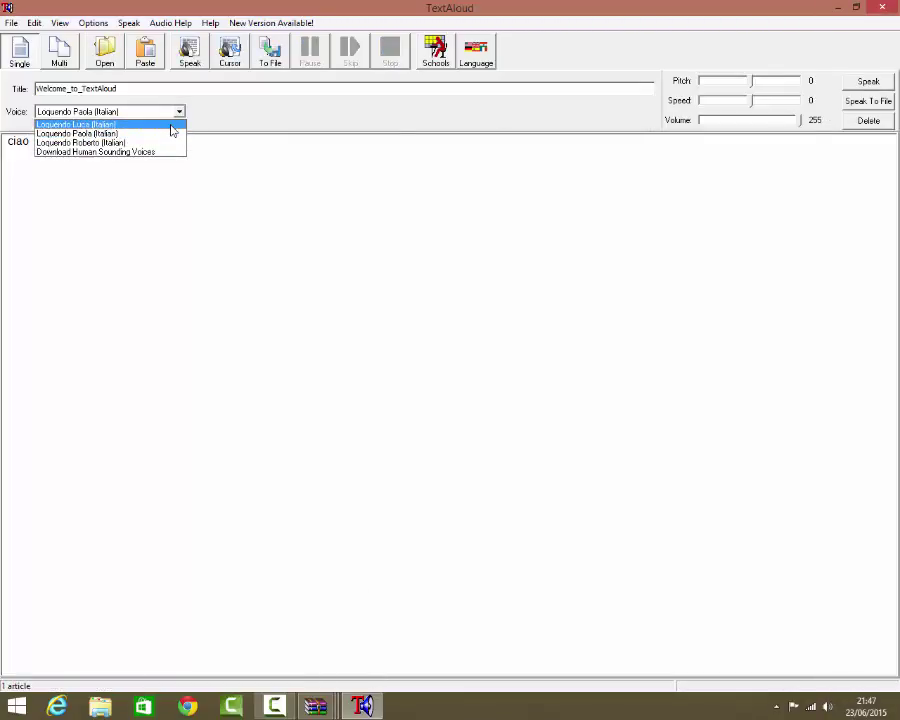
{"action": "left_click", "coordinate": [171, 125]}
{"action": "left_click", "coordinate": [146, 140]}
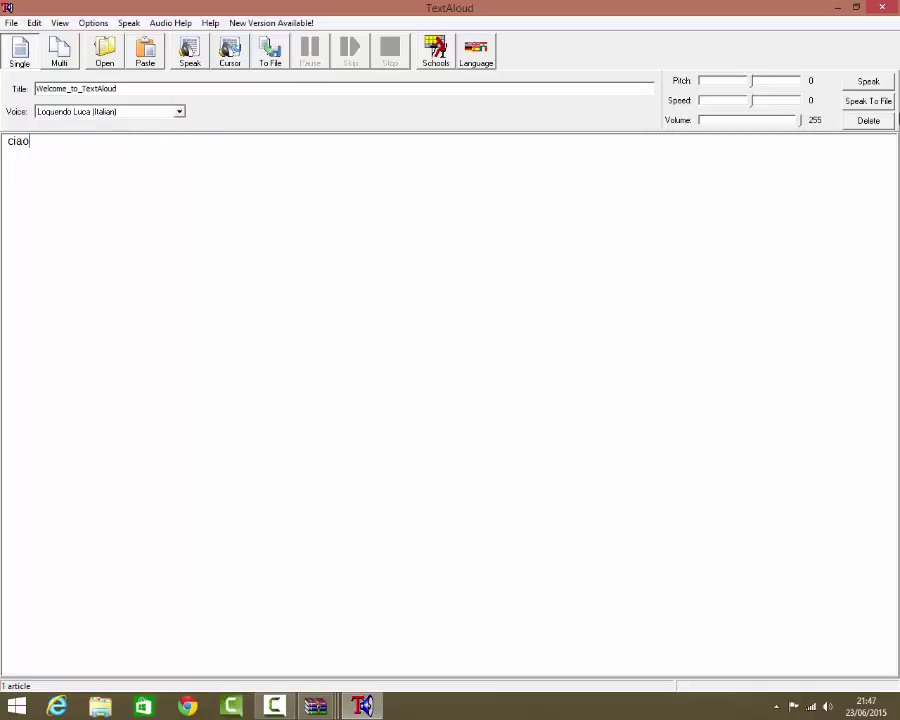
{"action": "left_click", "coordinate": [855, 82]}
{"action": "mouse_move", "coordinate": [867, 291]}
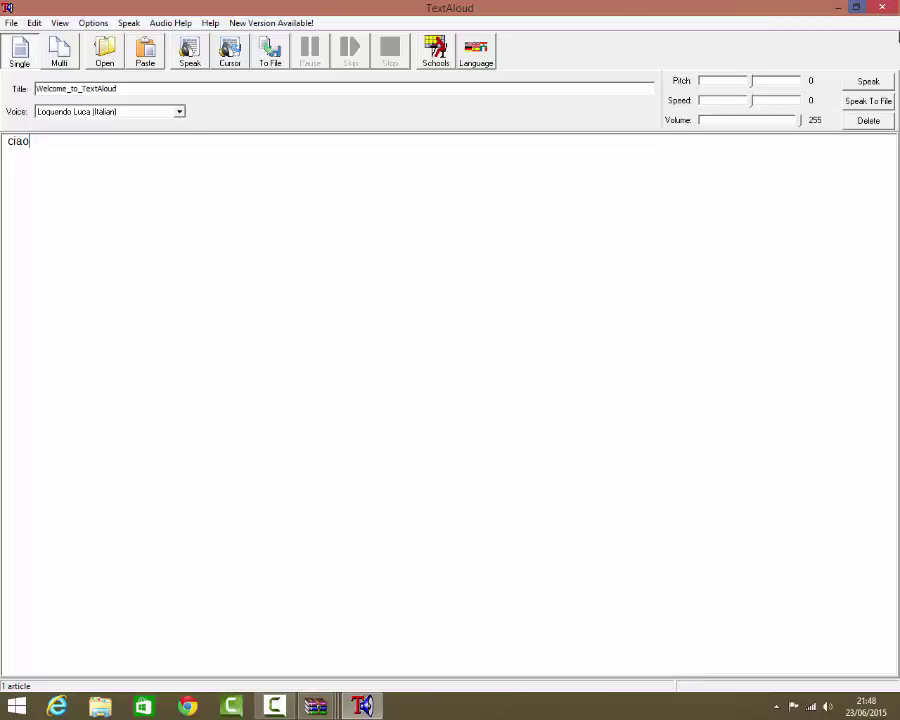
- Close TextAloud with the Exit TextAloud option instead of residing in the system tray, and postpone the feedback survey
{"action": "left_click", "coordinate": [882, 7]}
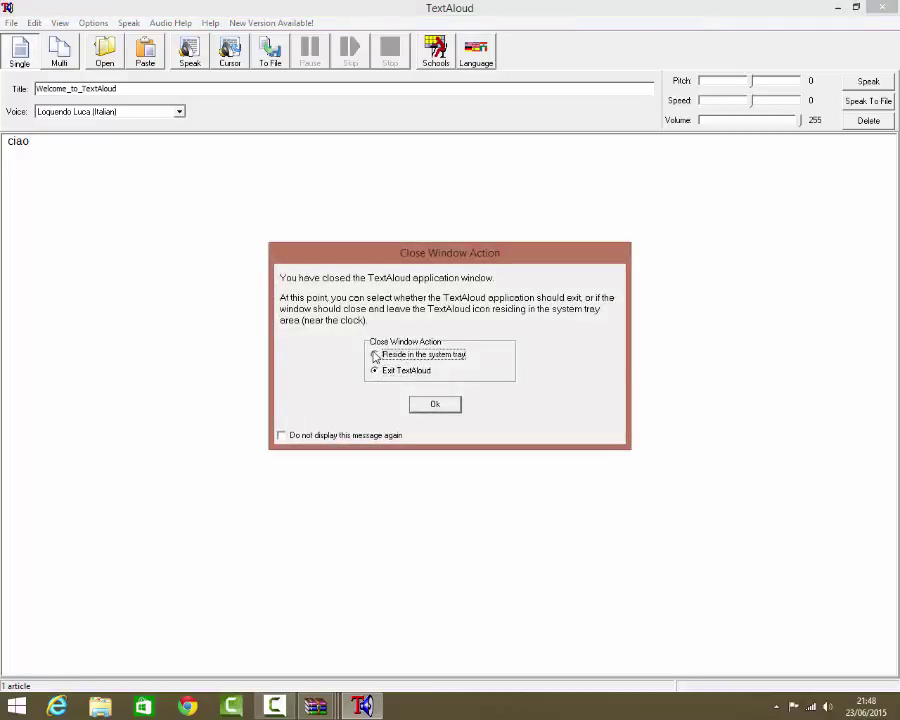
{"action": "left_click", "coordinate": [374, 354]}
{"action": "left_click", "coordinate": [375, 371]}
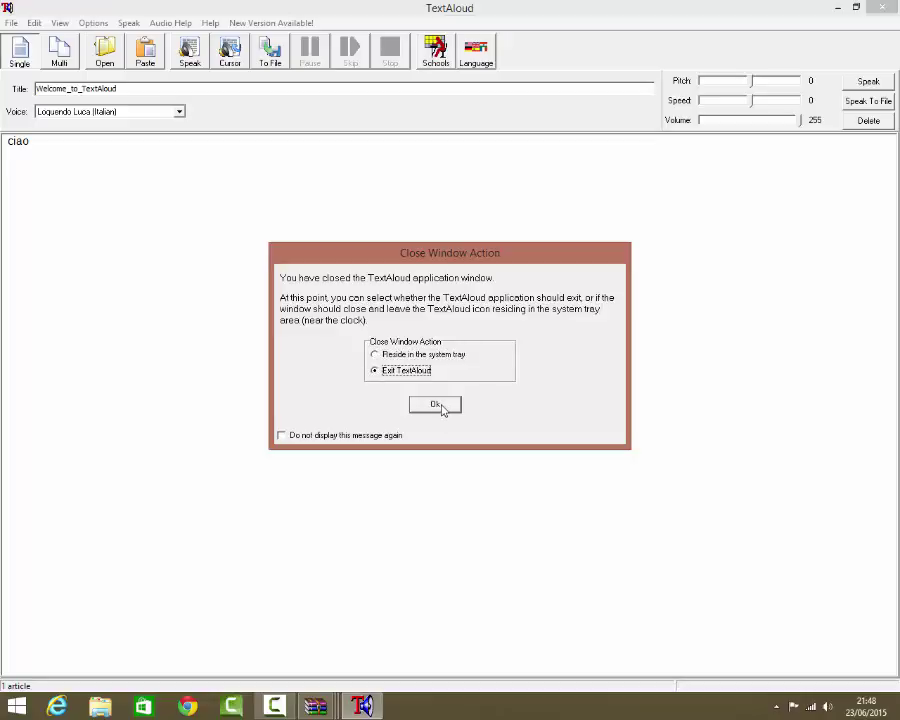
{"action": "left_click", "coordinate": [443, 407]}
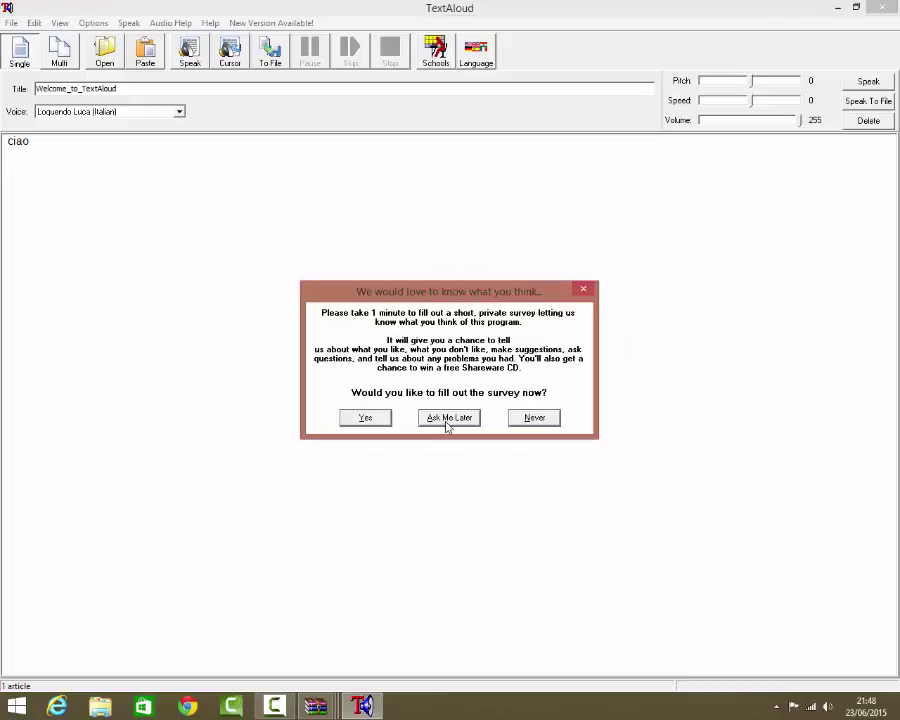
{"action": "left_click", "coordinate": [447, 420]}
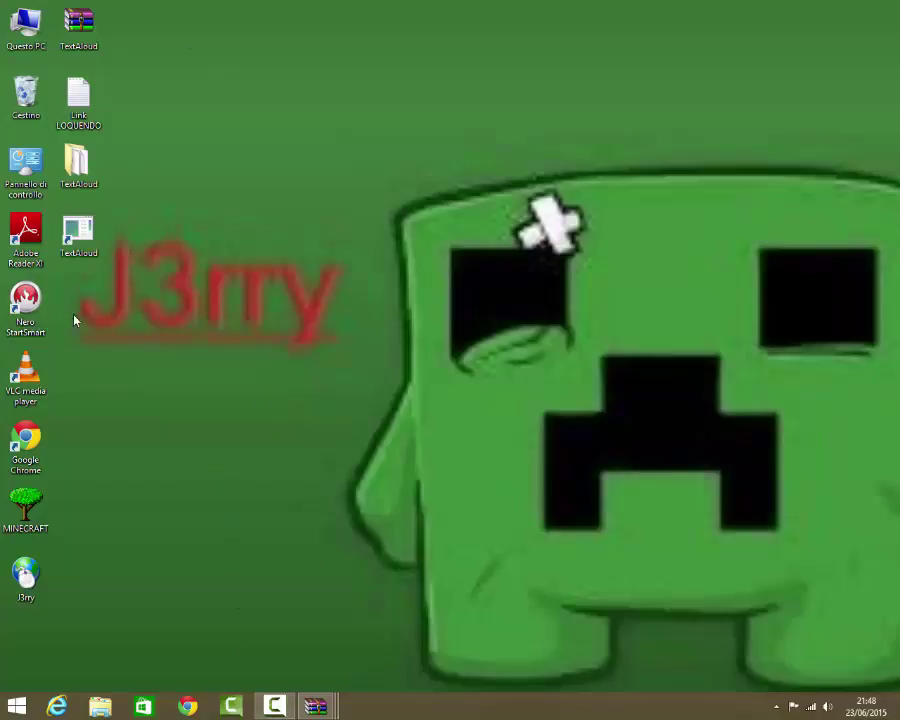
{"action": "left_click_drag", "start_coordinate": [112, 218], "coordinate": [370, 281]}
{"action": "left_click_drag", "start_coordinate": [100, 217], "coordinate": [265, 346]}
{"action": "left_click_drag", "start_coordinate": [451, 255], "coordinate": [572, 368]}
{"action": "left_click_drag", "start_coordinate": [760, 255], "coordinate": [870, 333]}
{"action": "left_click_drag", "start_coordinate": [67, 201], "coordinate": [362, 362]}
{"action": "left_click", "coordinate": [376, 337]}
{"action": "left_click_drag", "start_coordinate": [58, 204], "coordinate": [370, 354]}
{"action": "left_click", "coordinate": [426, 291]}
{"action": "left_click_drag", "start_coordinate": [451, 252], "coordinate": [569, 337]}
{"action": "mouse_move", "coordinate": [451, 256]}
{"action": "left_mouse_down"}
{"action": "mouse_move", "coordinate": [569, 335]}
{"action": "mouse_move", "coordinate": [474, 283]}
{"action": "mouse_move", "coordinate": [450, 251]}
{"action": "left_mouse_up"}
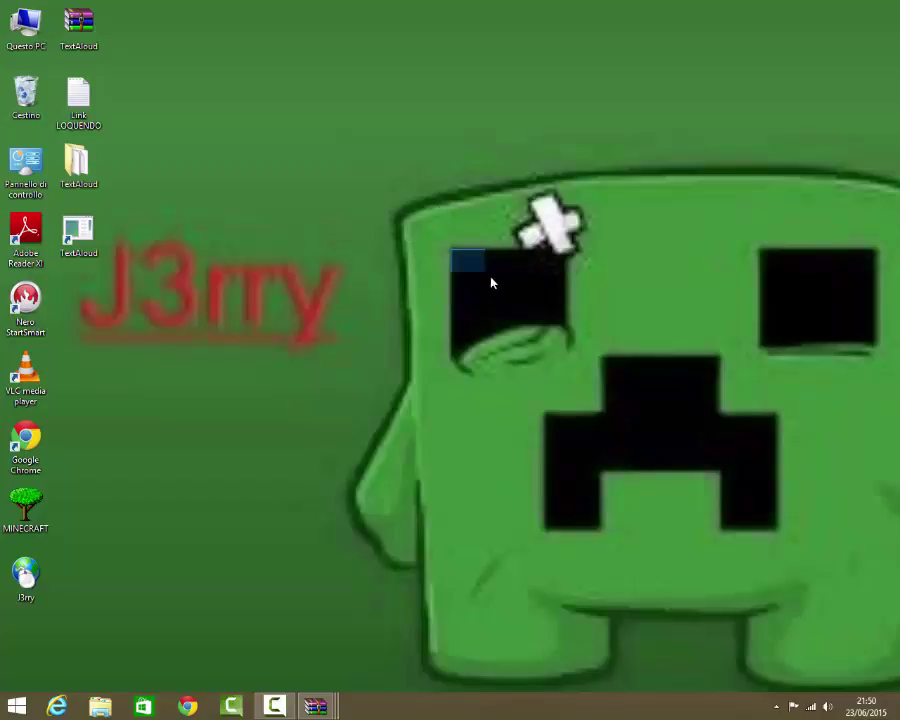
{"action": "left_click_drag", "start_coordinate": [491, 283], "coordinate": [569, 333]}
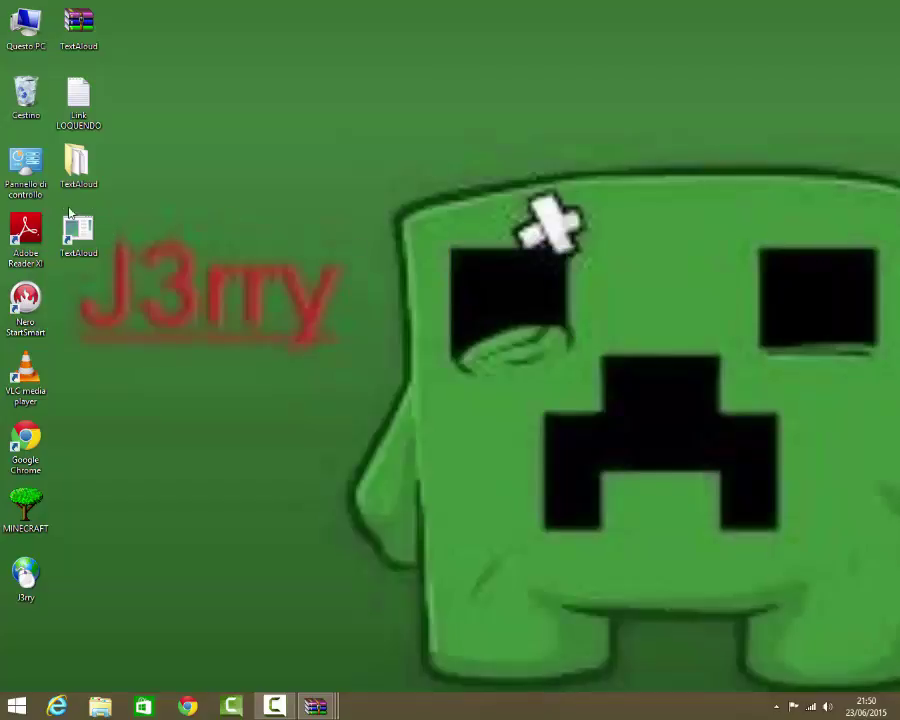
{"action": "left_click_drag", "start_coordinate": [59, 195], "coordinate": [373, 308]}
{"action": "left_click", "coordinate": [373, 308]}
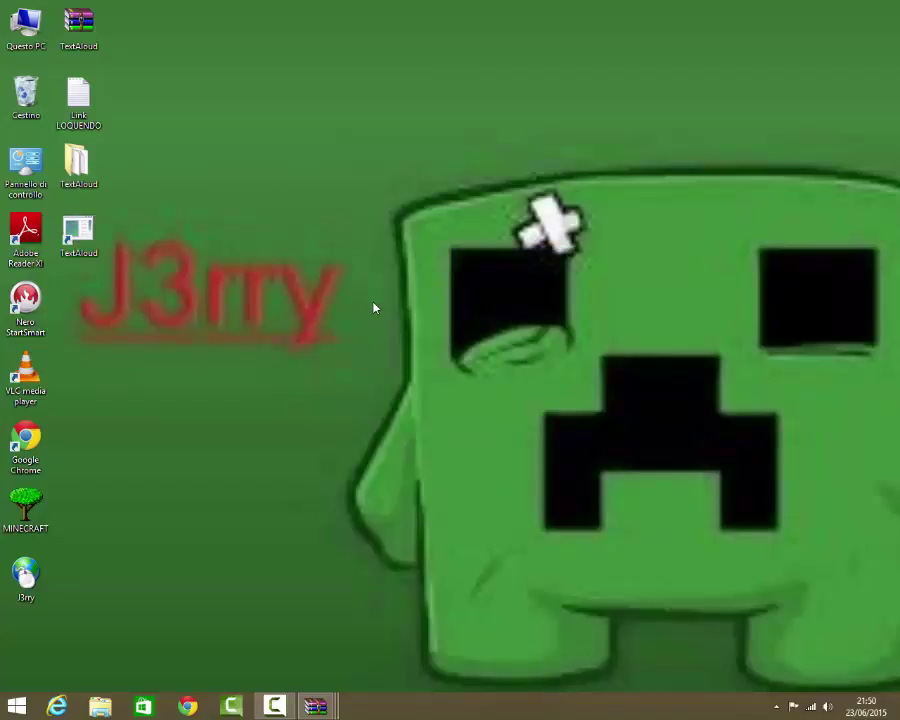